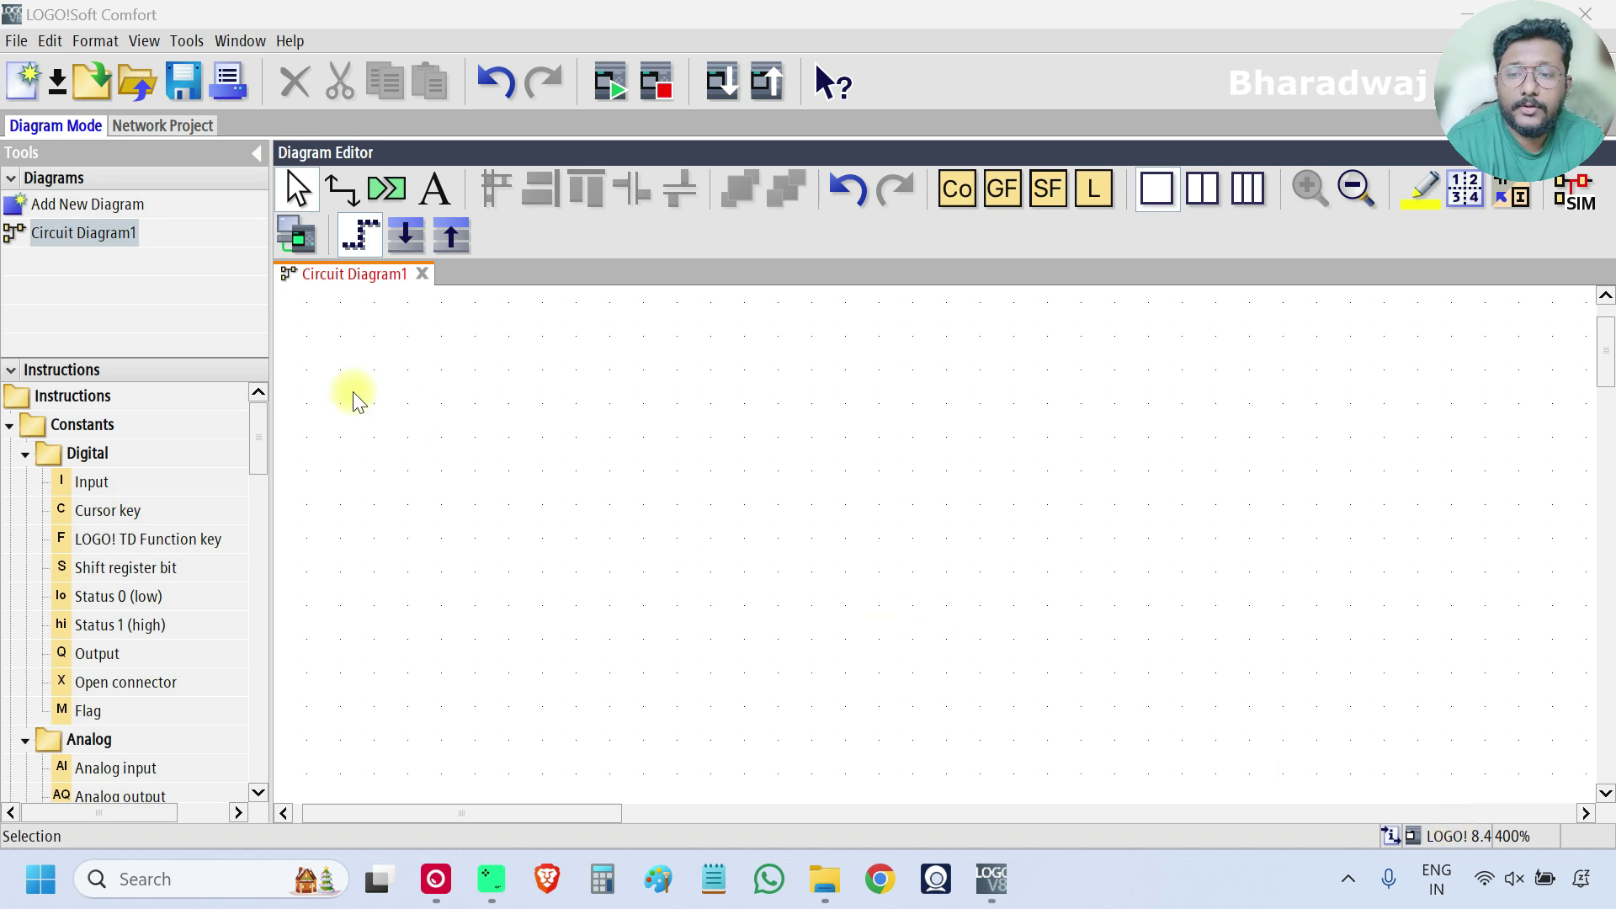
- Place an Asynchronous Pulse Generator timer block, B001, on the circuit diagram
left_click_drag(261, 412, 256, 566)
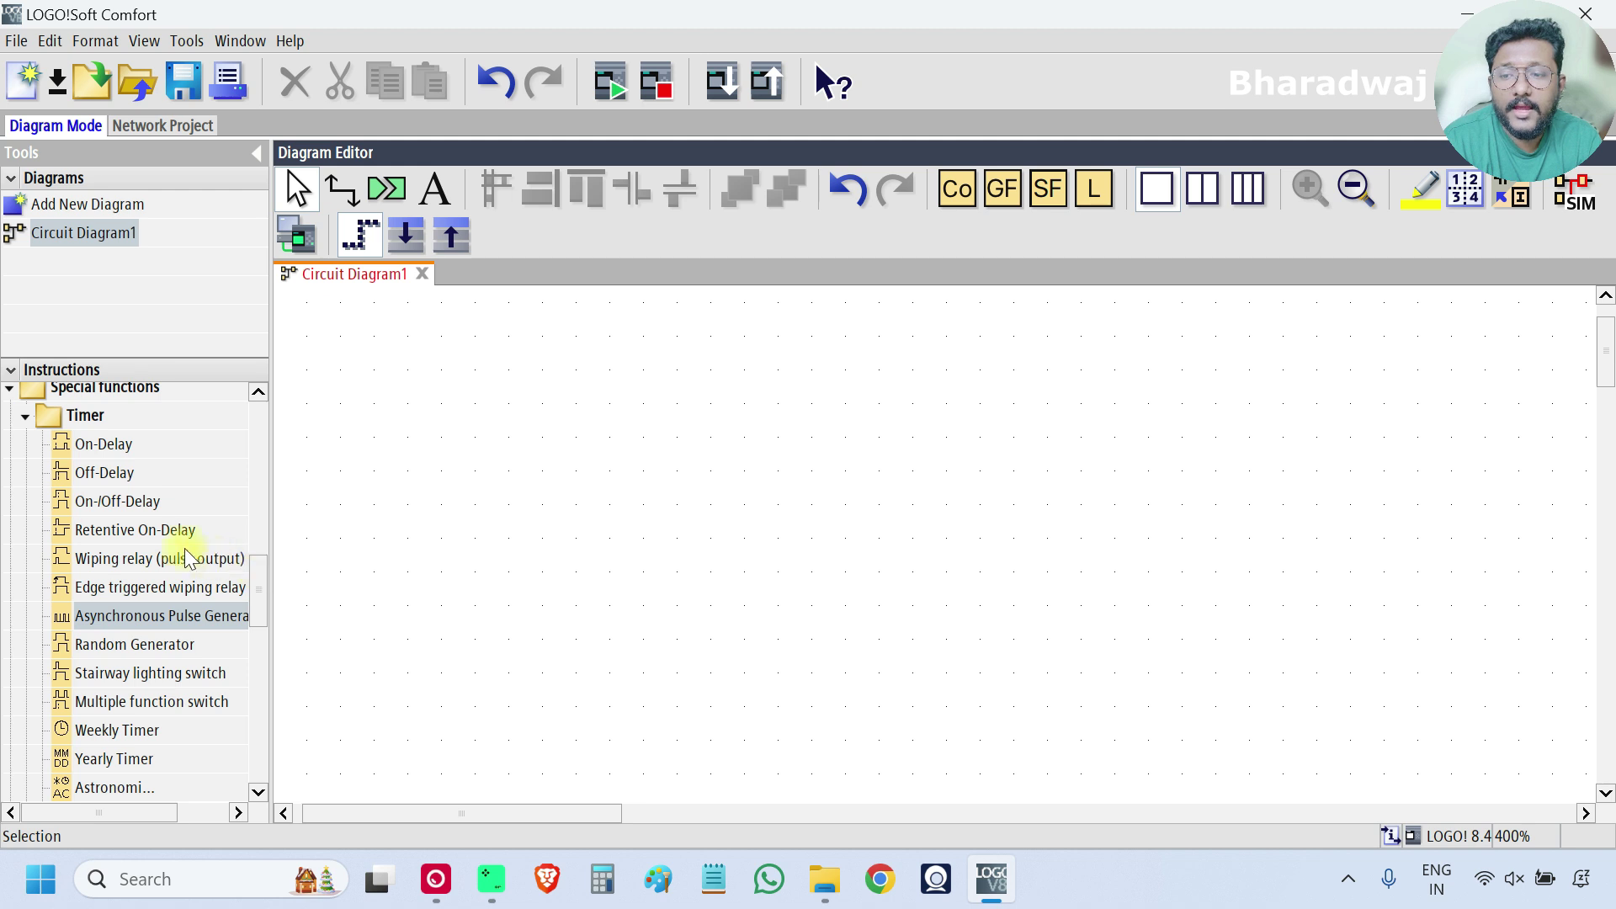
left_click(136, 625)
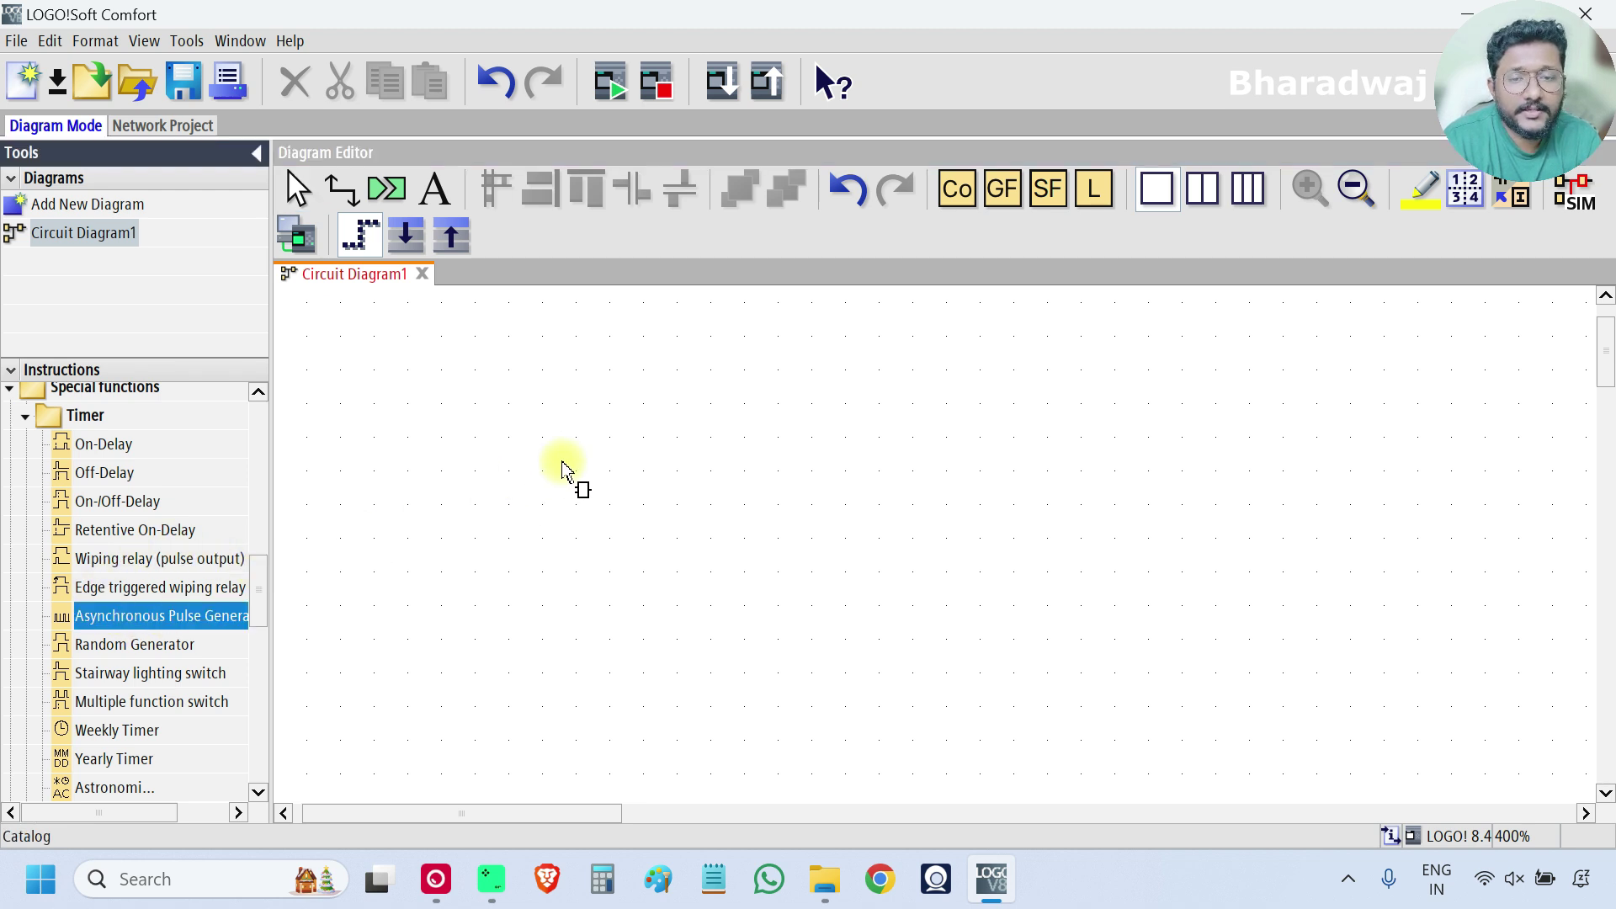
left_click(658, 414)
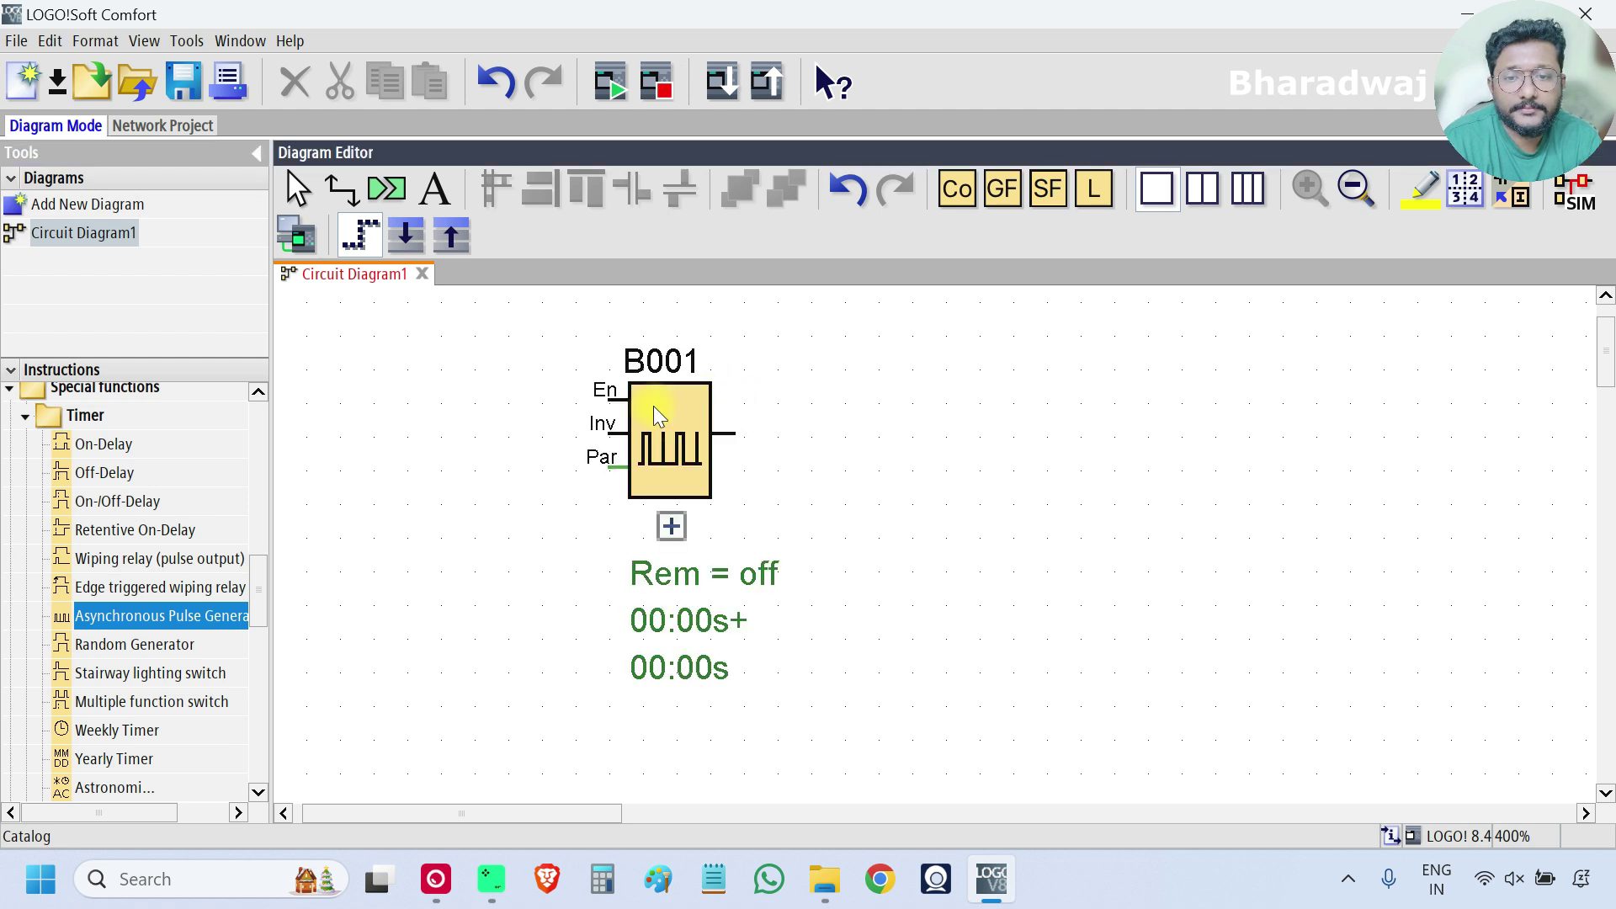
key("Escape")
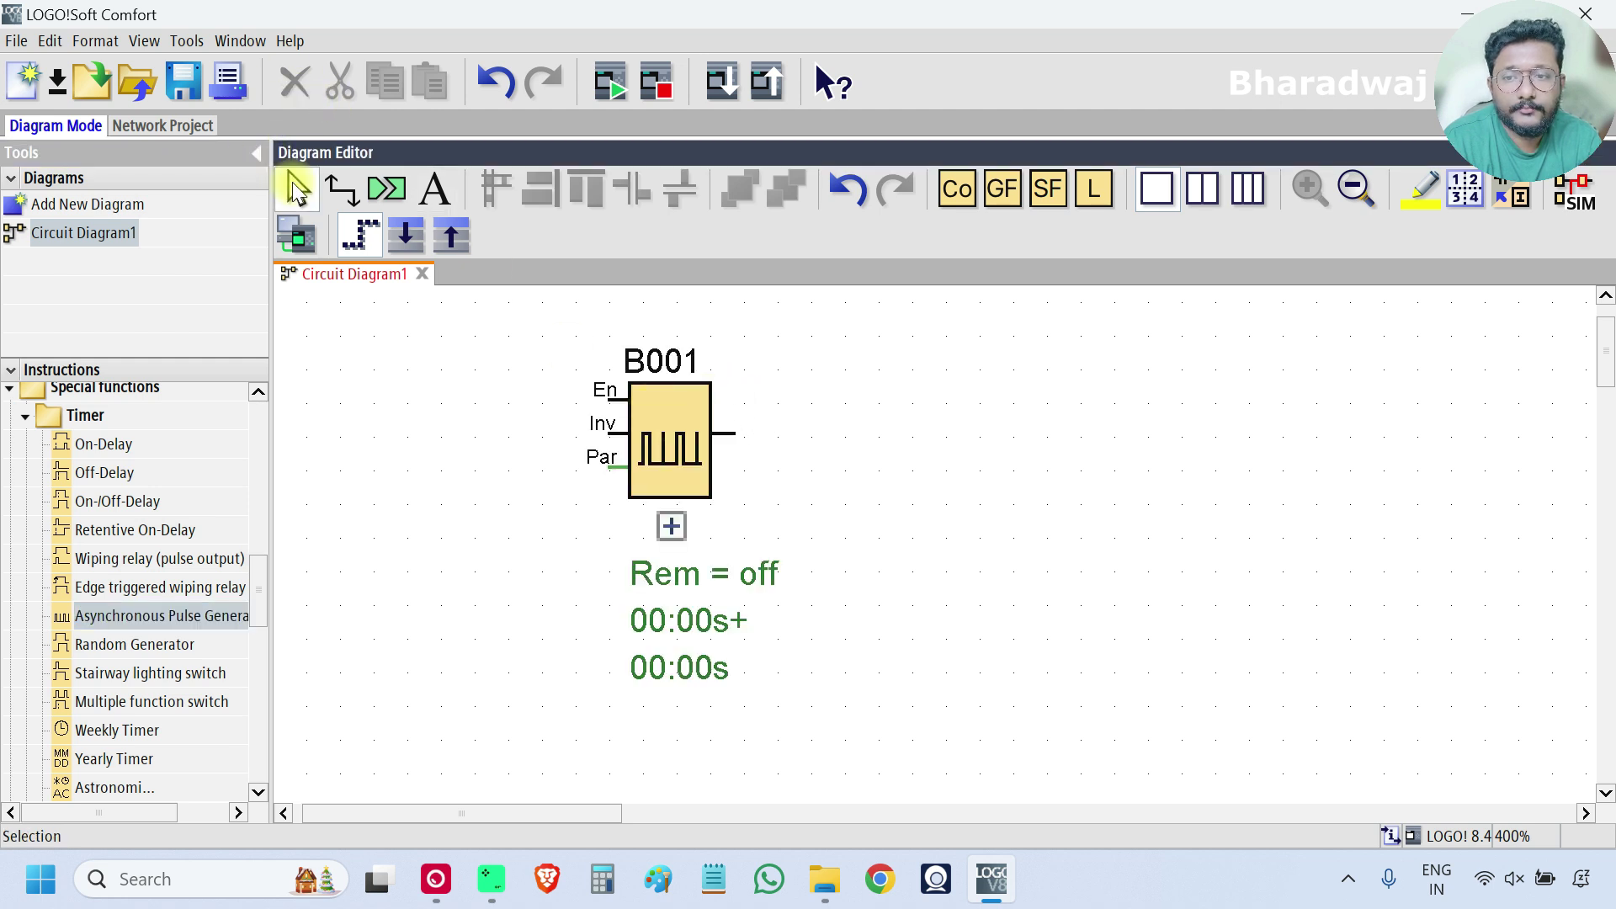
- Give B001 the comment 'Asynchronous Pulse Generator'
double_click(676, 488)
left_click(740, 225)
left_click(725, 334)
type("Asynchronous Pulse Generator")
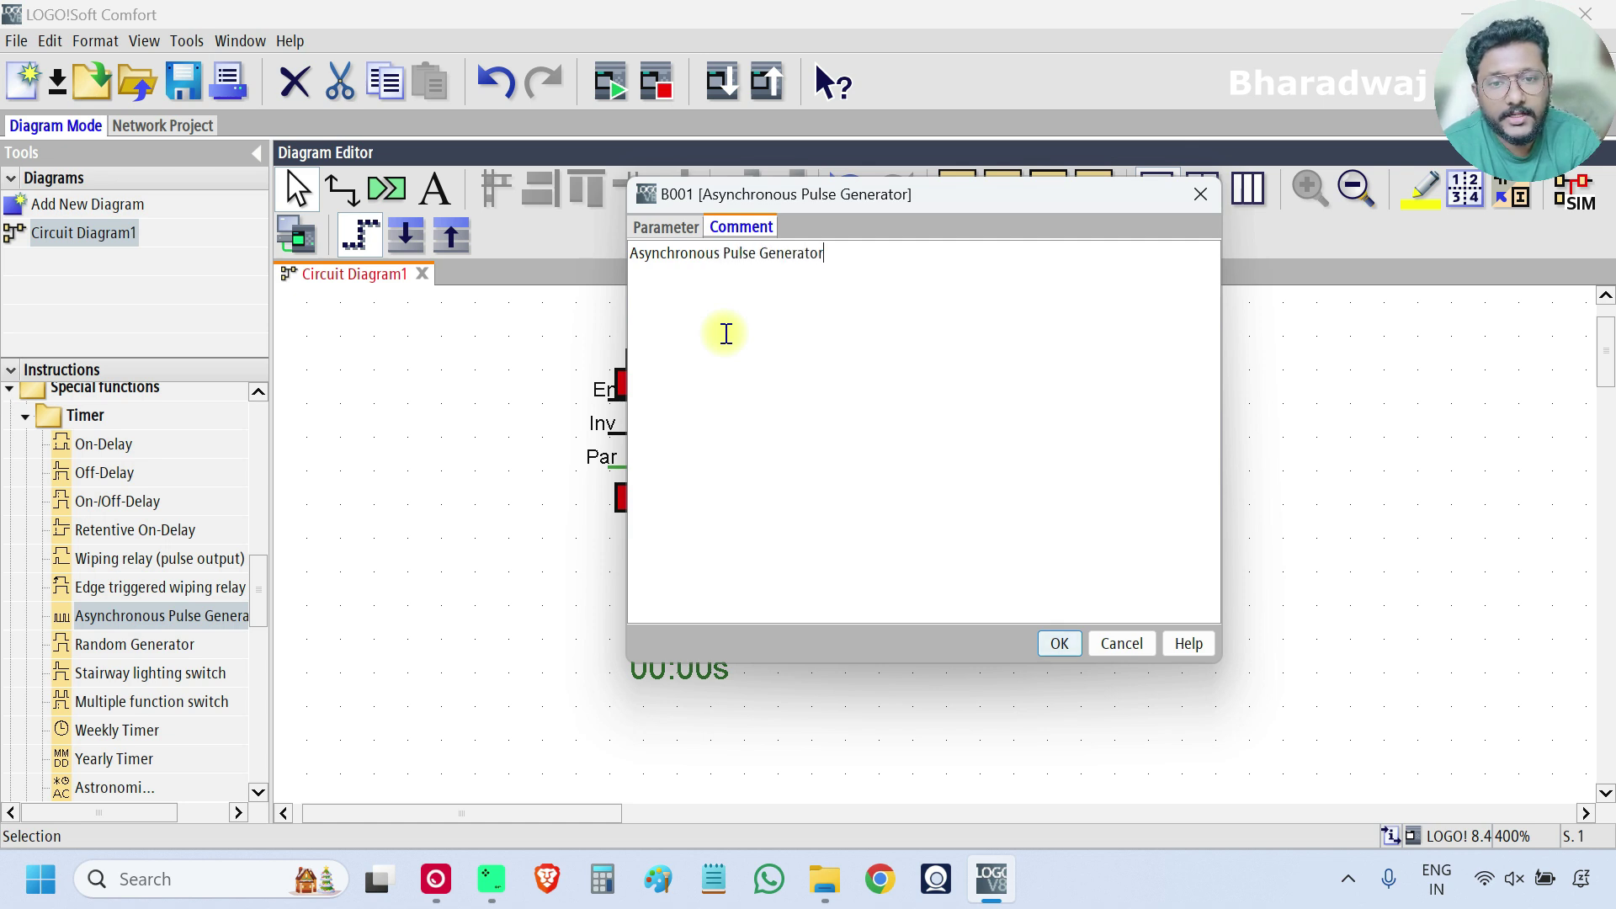
left_click(1073, 637)
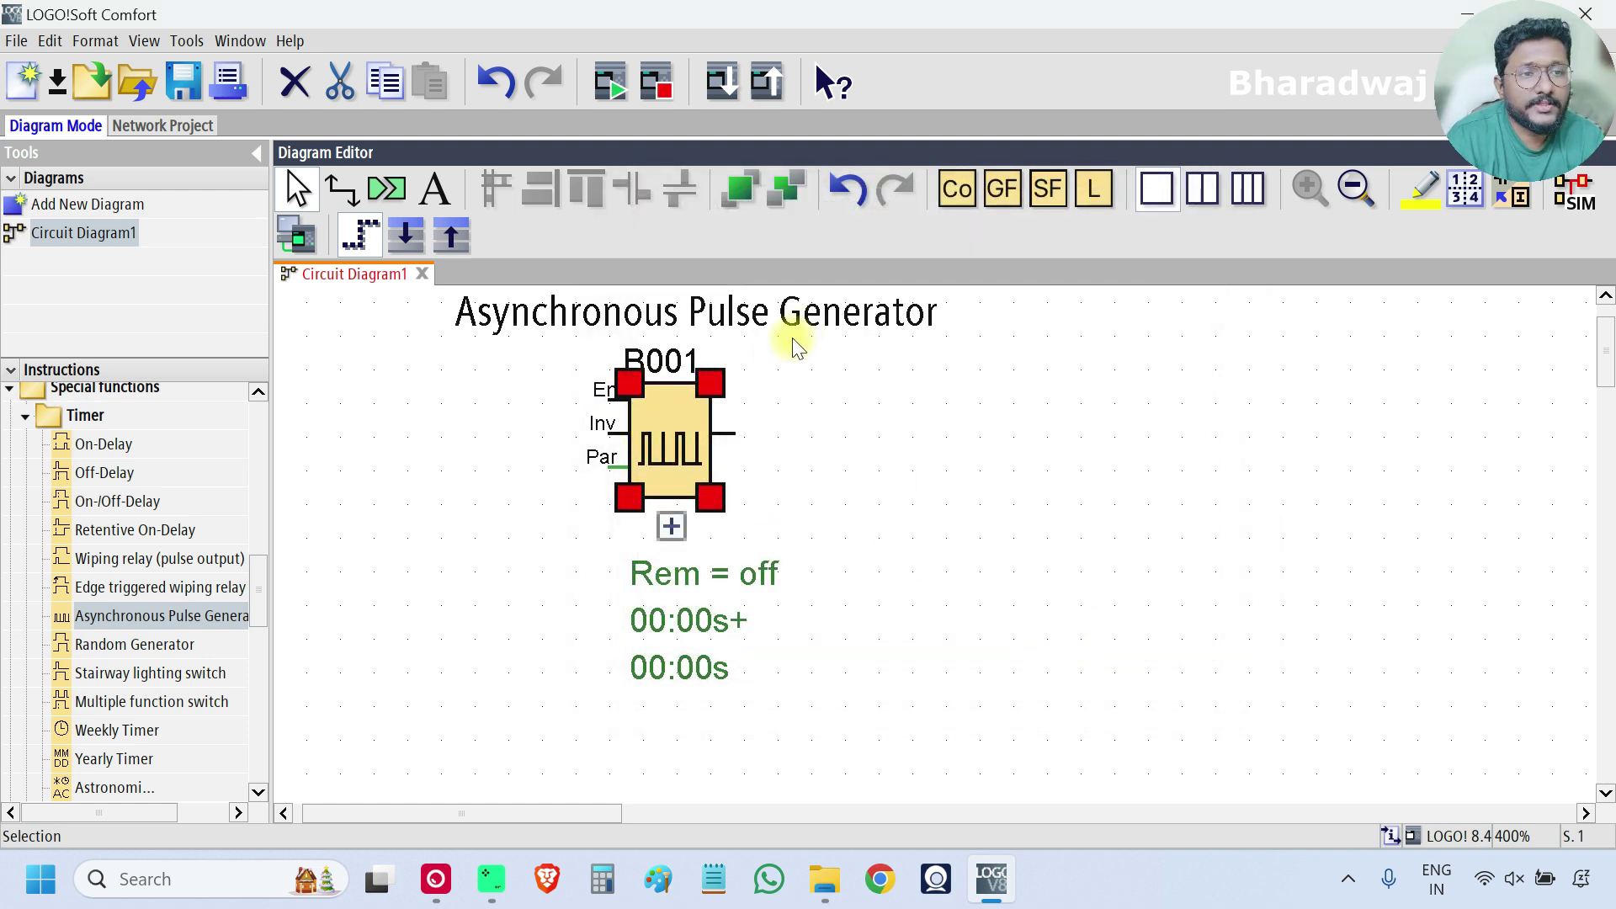
left_click(787, 440)
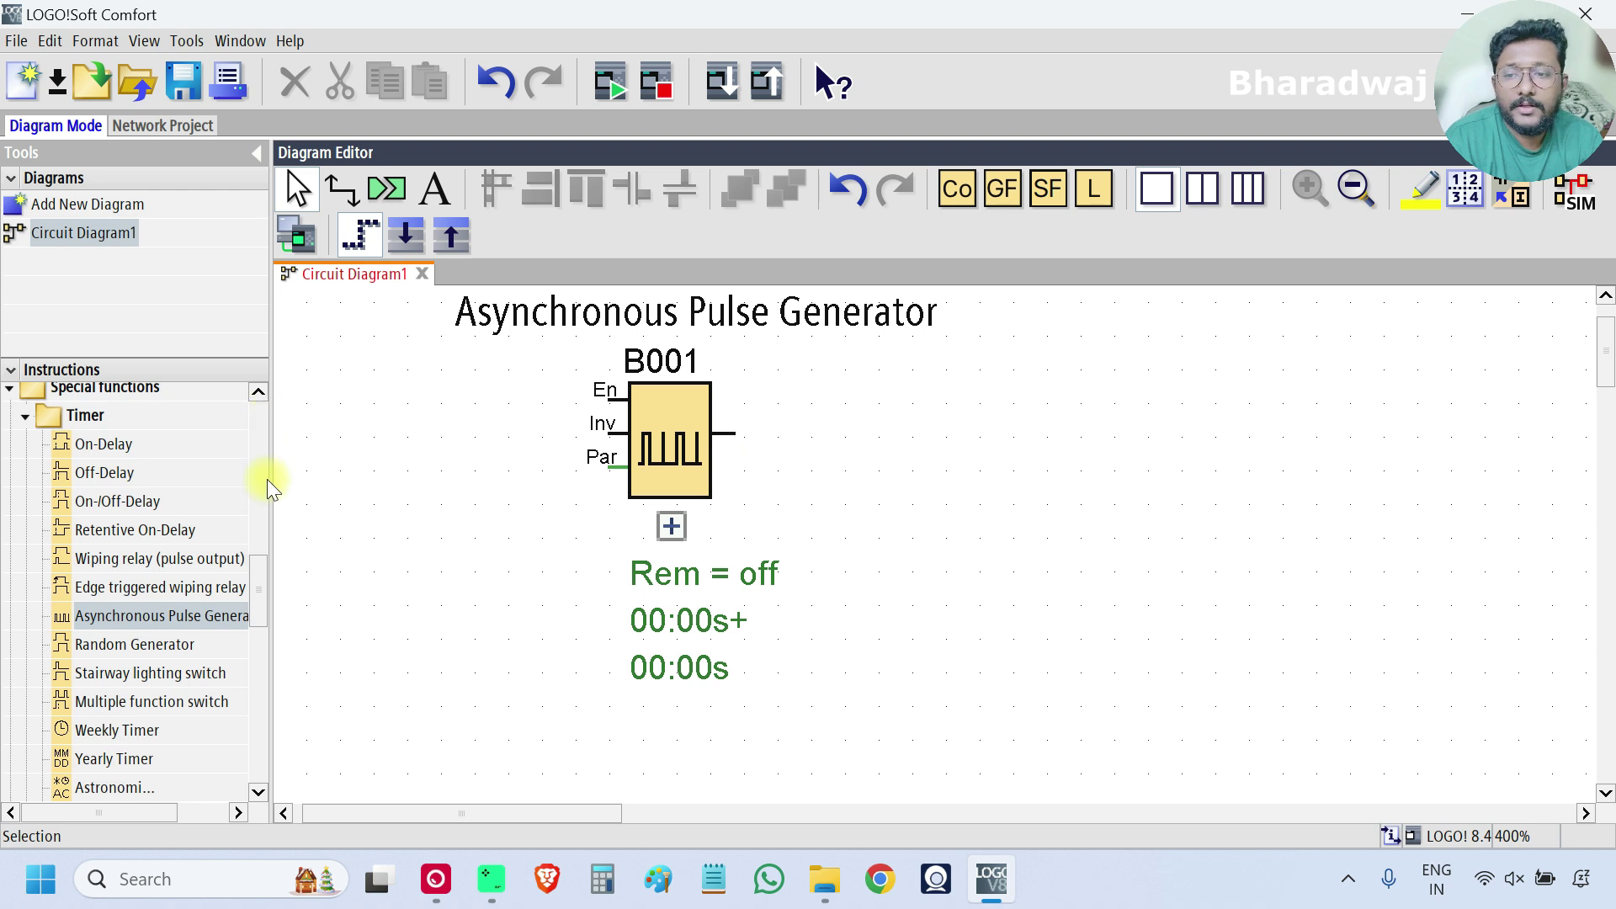
scroll(259, 495, "up", 15)
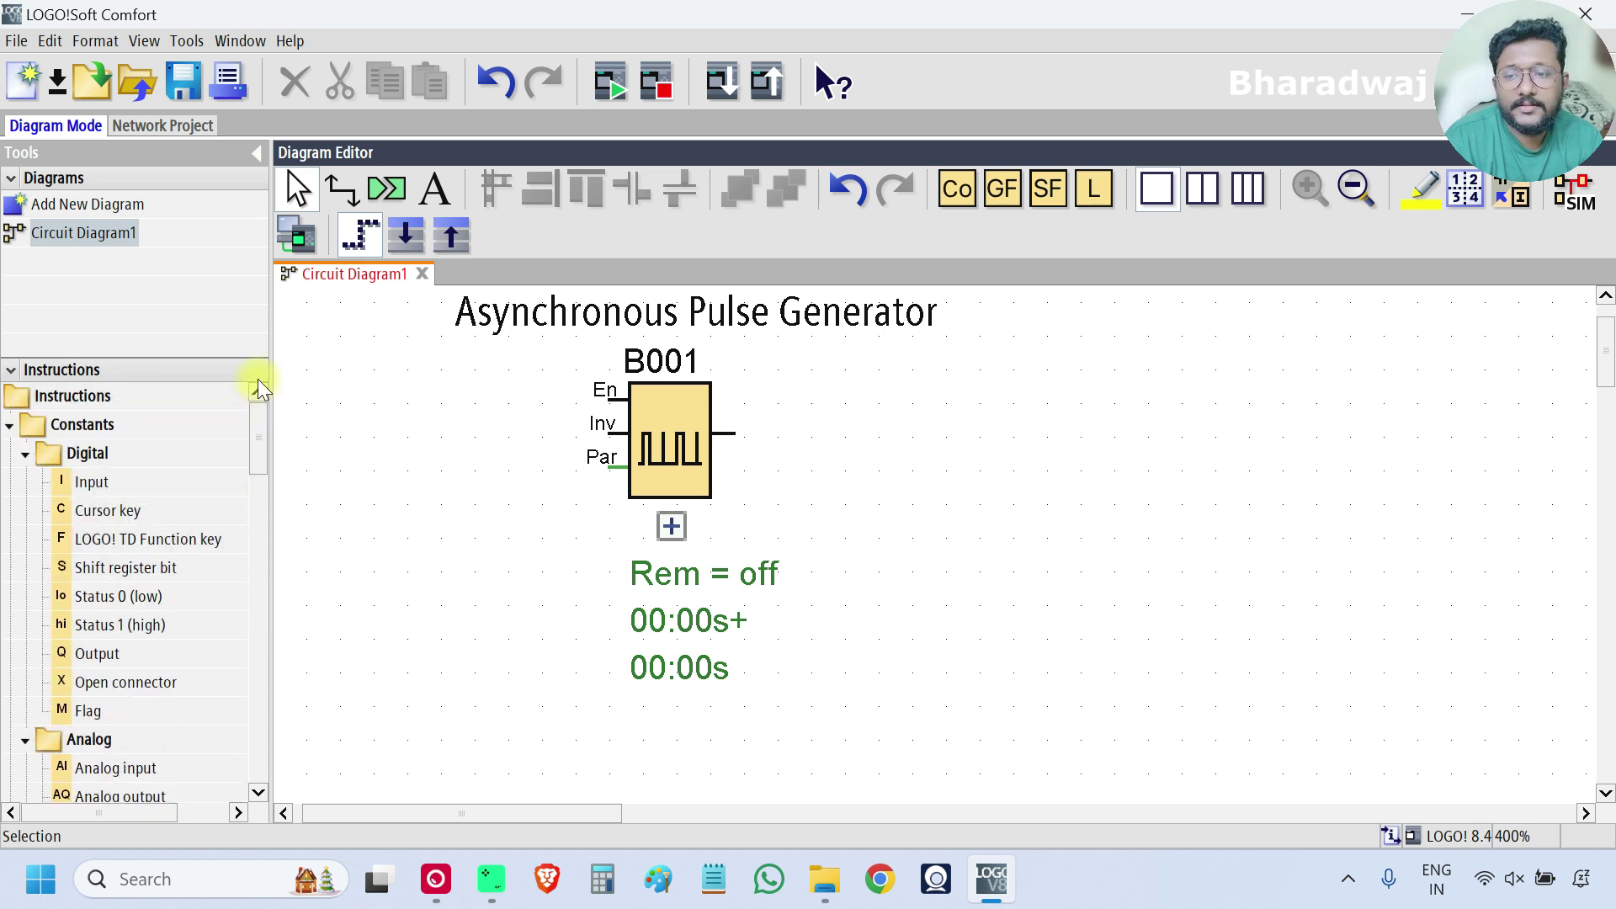
- Place digital inputs I1 and I2 left of B001 and output Q1 to its right
left_click(91, 481)
left_click(304, 399)
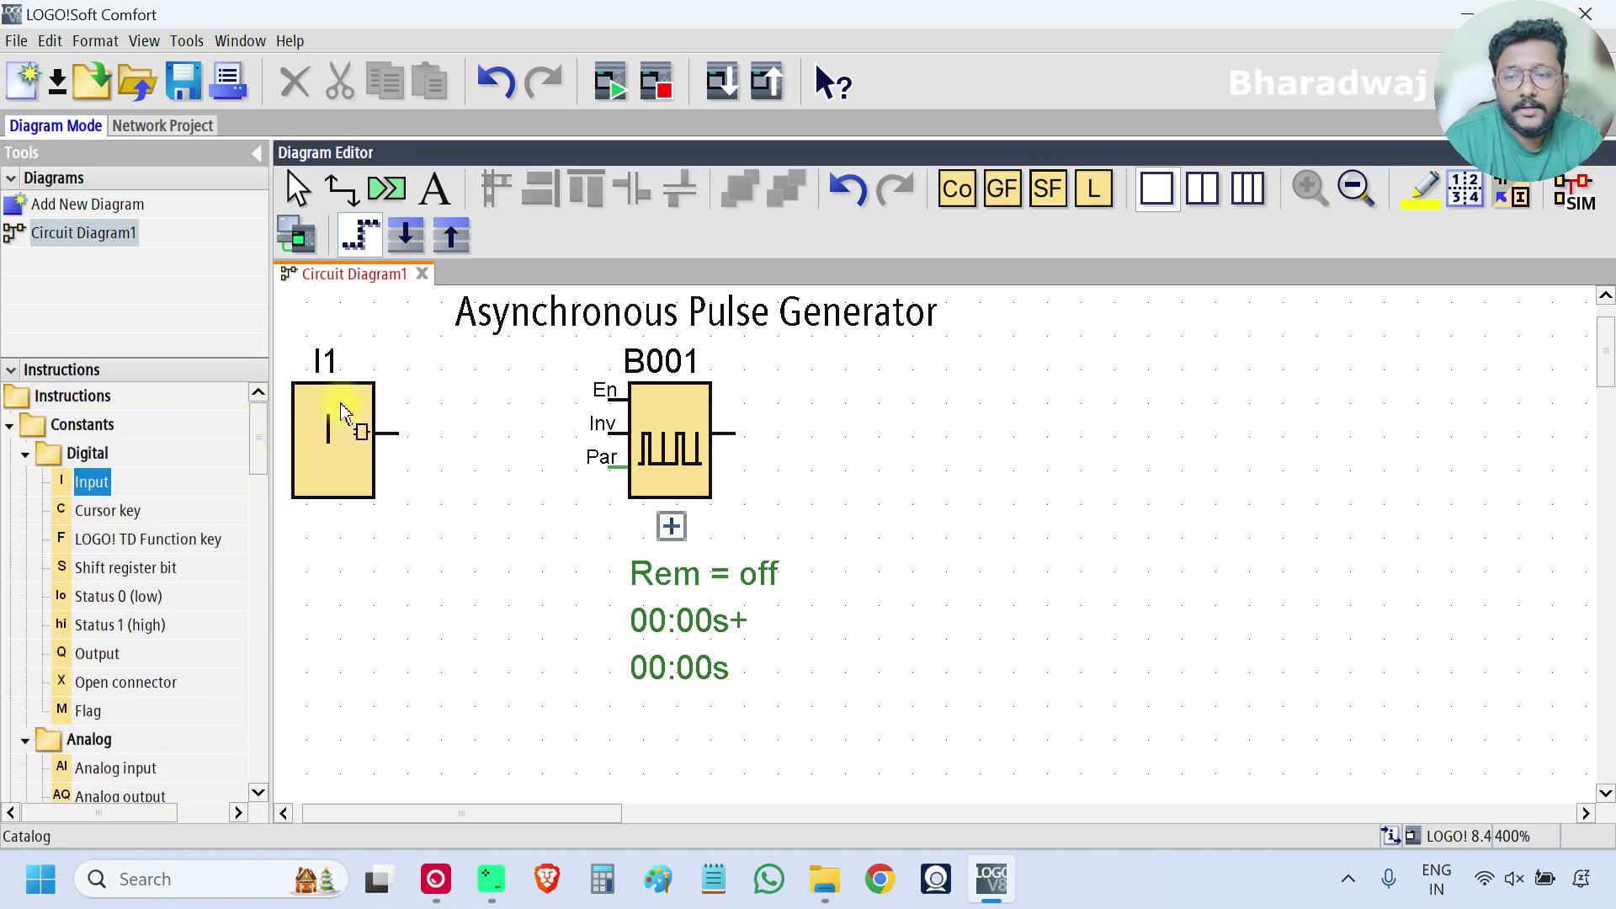
left_click(314, 575)
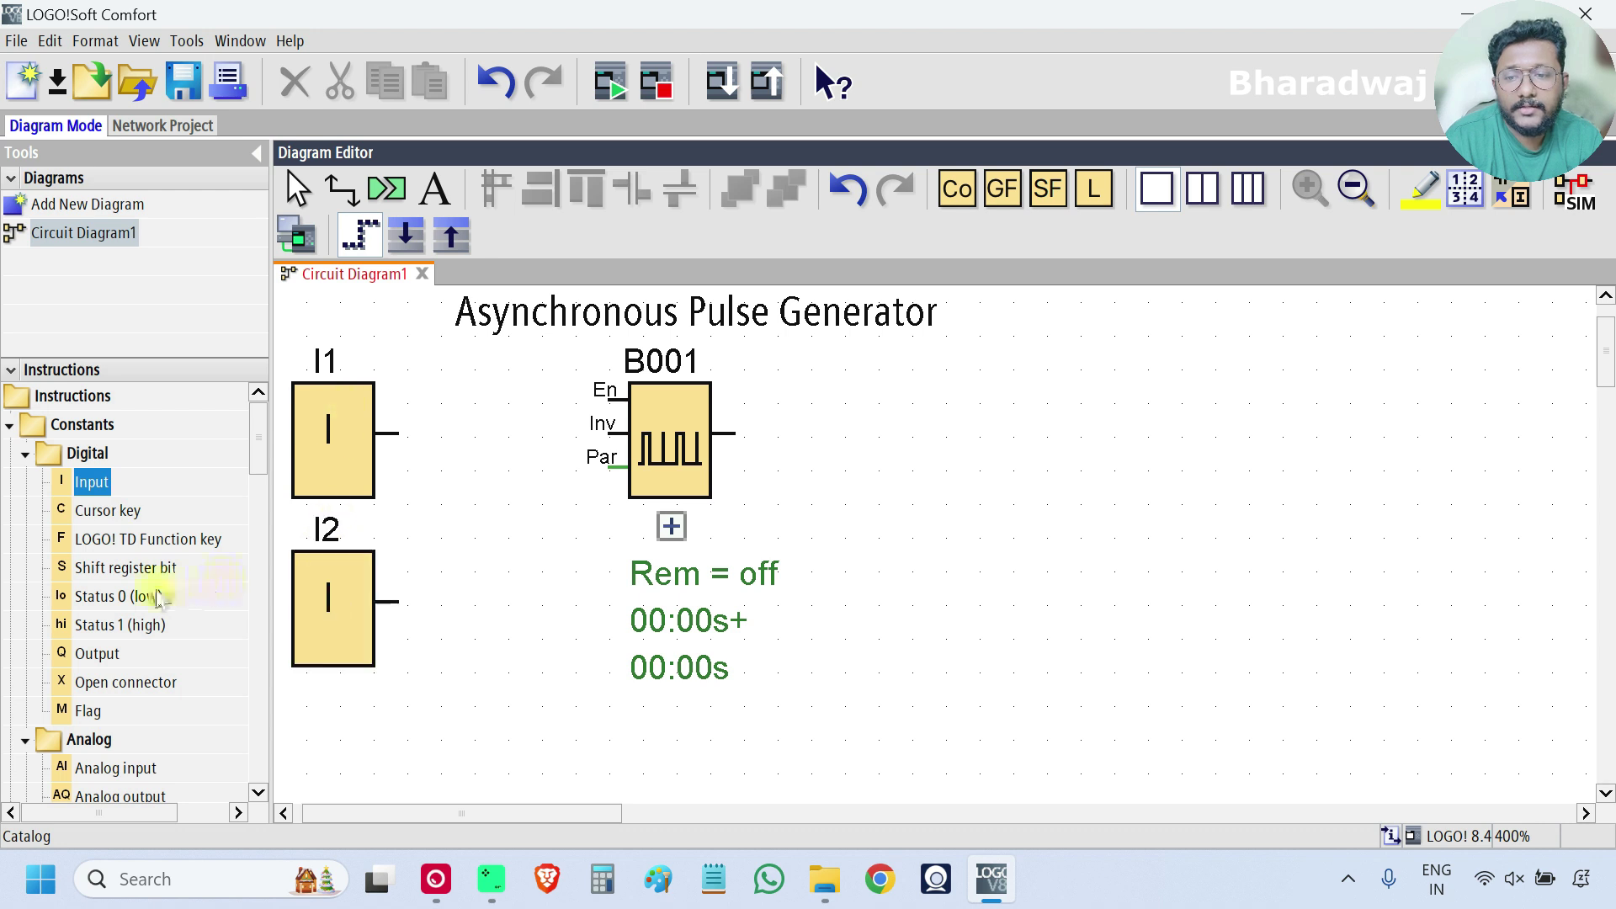
left_click(97, 654)
left_click(910, 455)
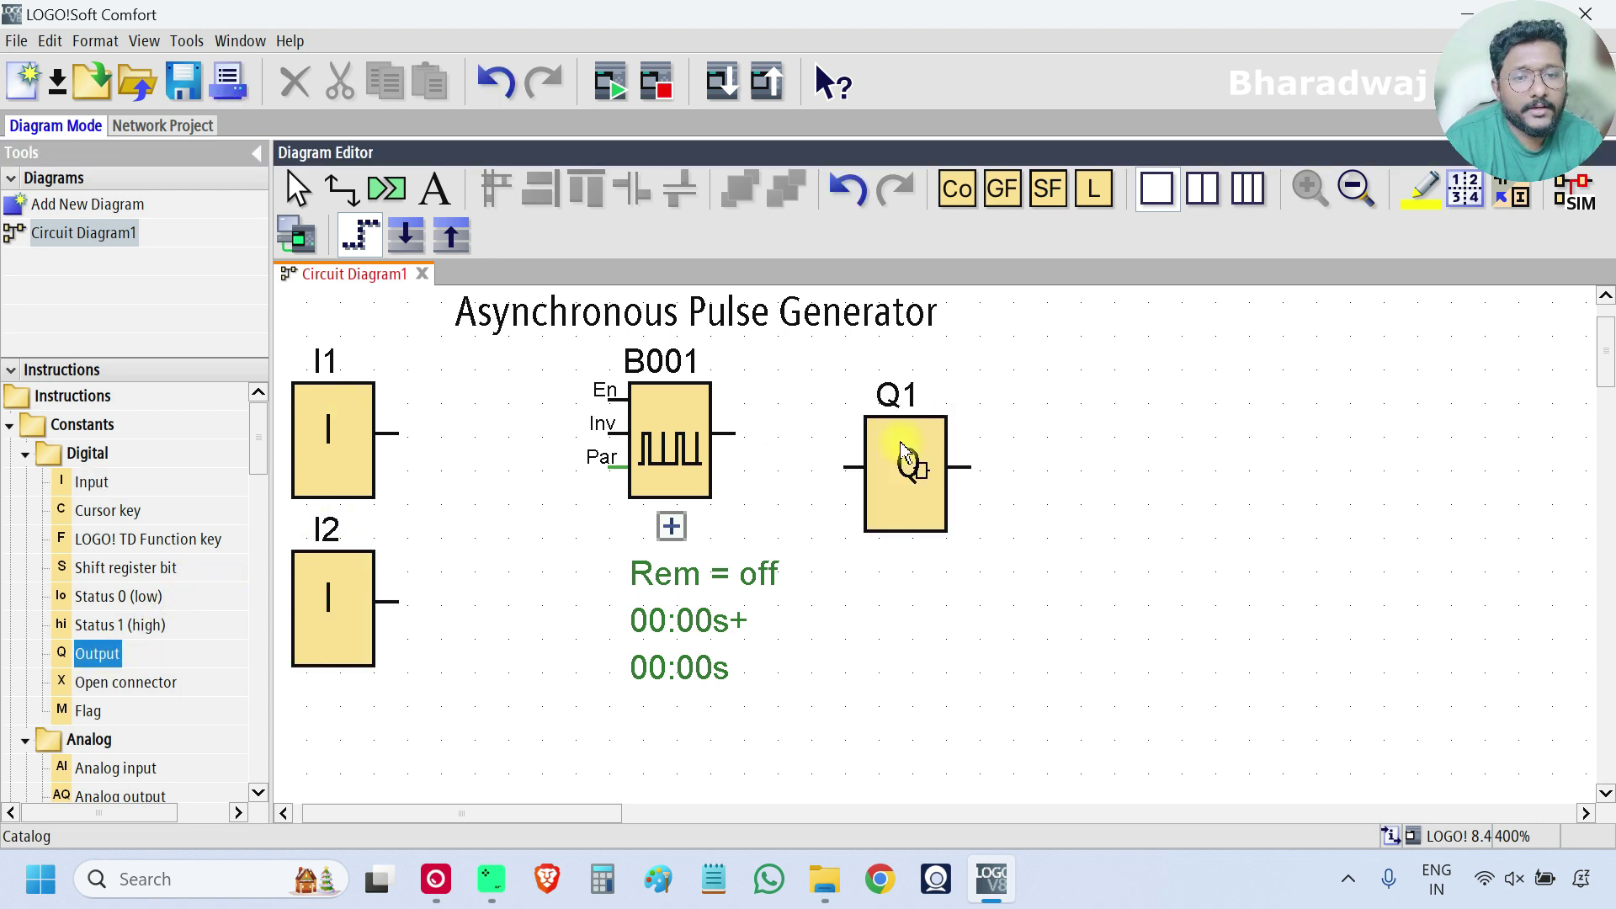
- Wire I1 to En, I2 to Inv, and B001's output to Q1
left_click(361, 195)
left_click_drag(389, 433, 612, 395)
left_click_drag(399, 603, 640, 431)
left_click_drag(399, 603, 617, 425)
left_click_drag(726, 434, 852, 467)
left_click(297, 193)
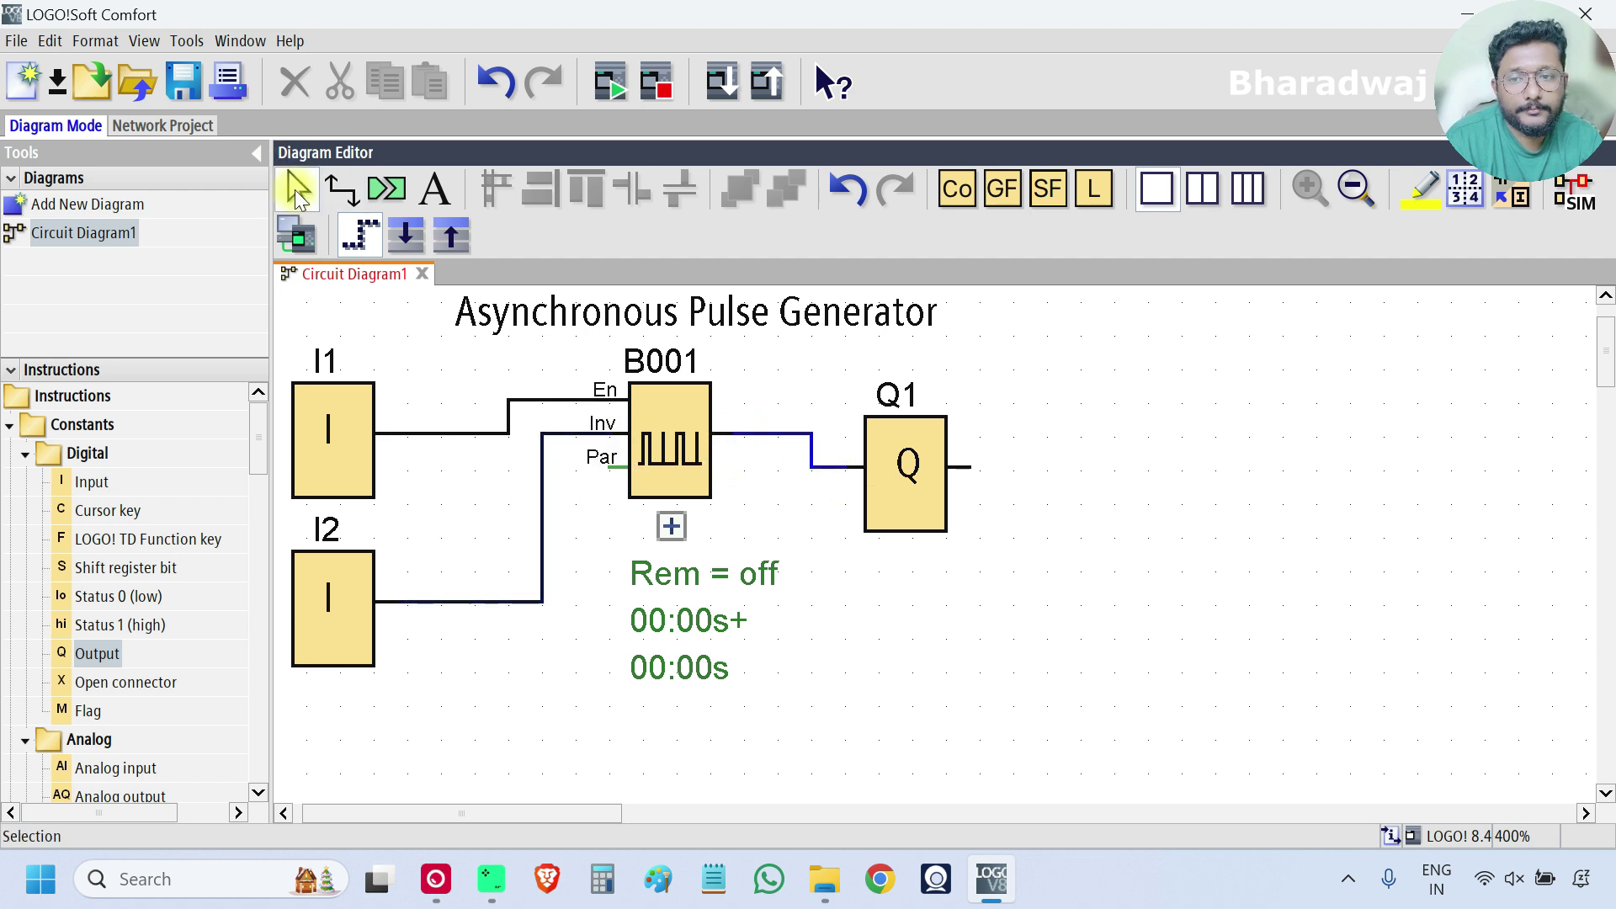
- Renumber the two input blocks from I1 and I2 to I3 and I4
double_click(325, 455)
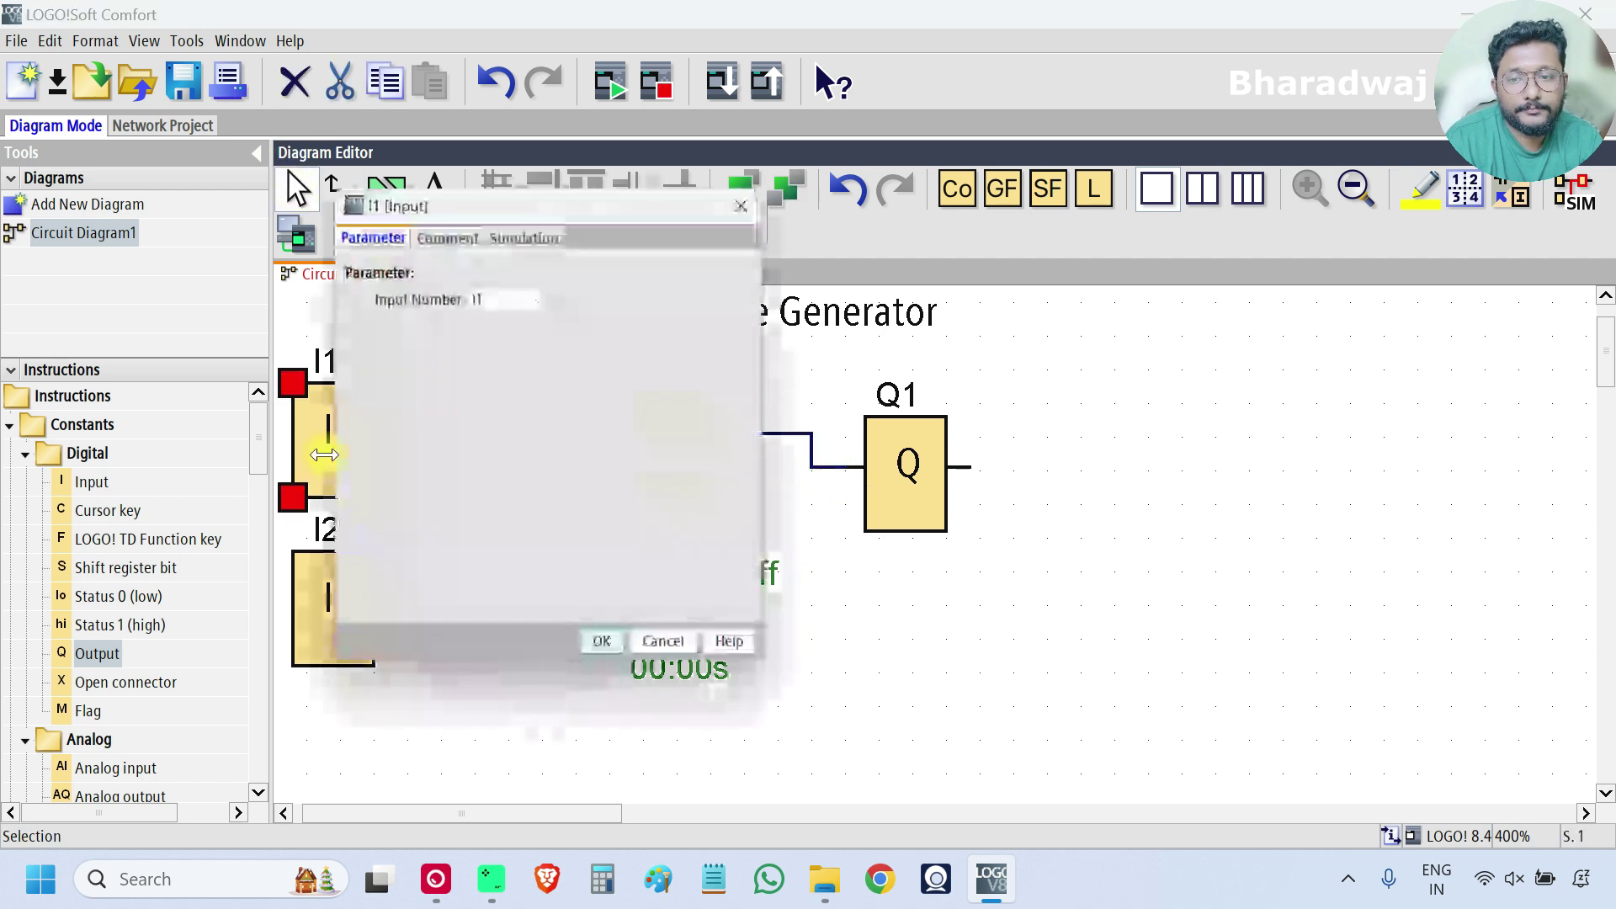
left_click(497, 302)
left_click(497, 340)
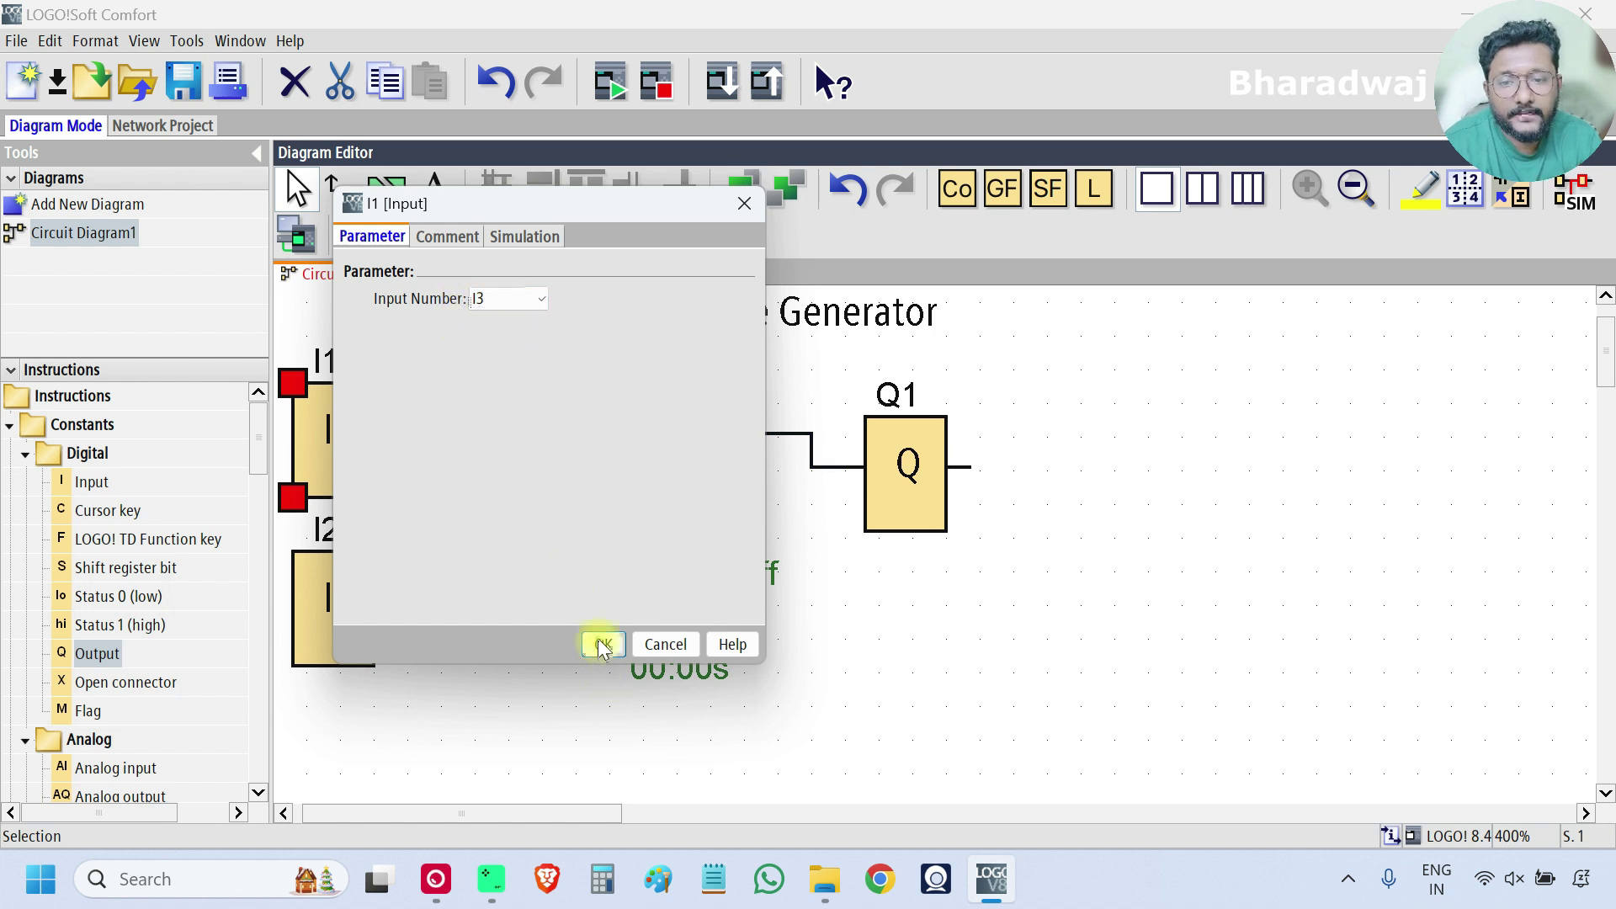
left_click(600, 643)
left_click(300, 632)
double_click(300, 631)
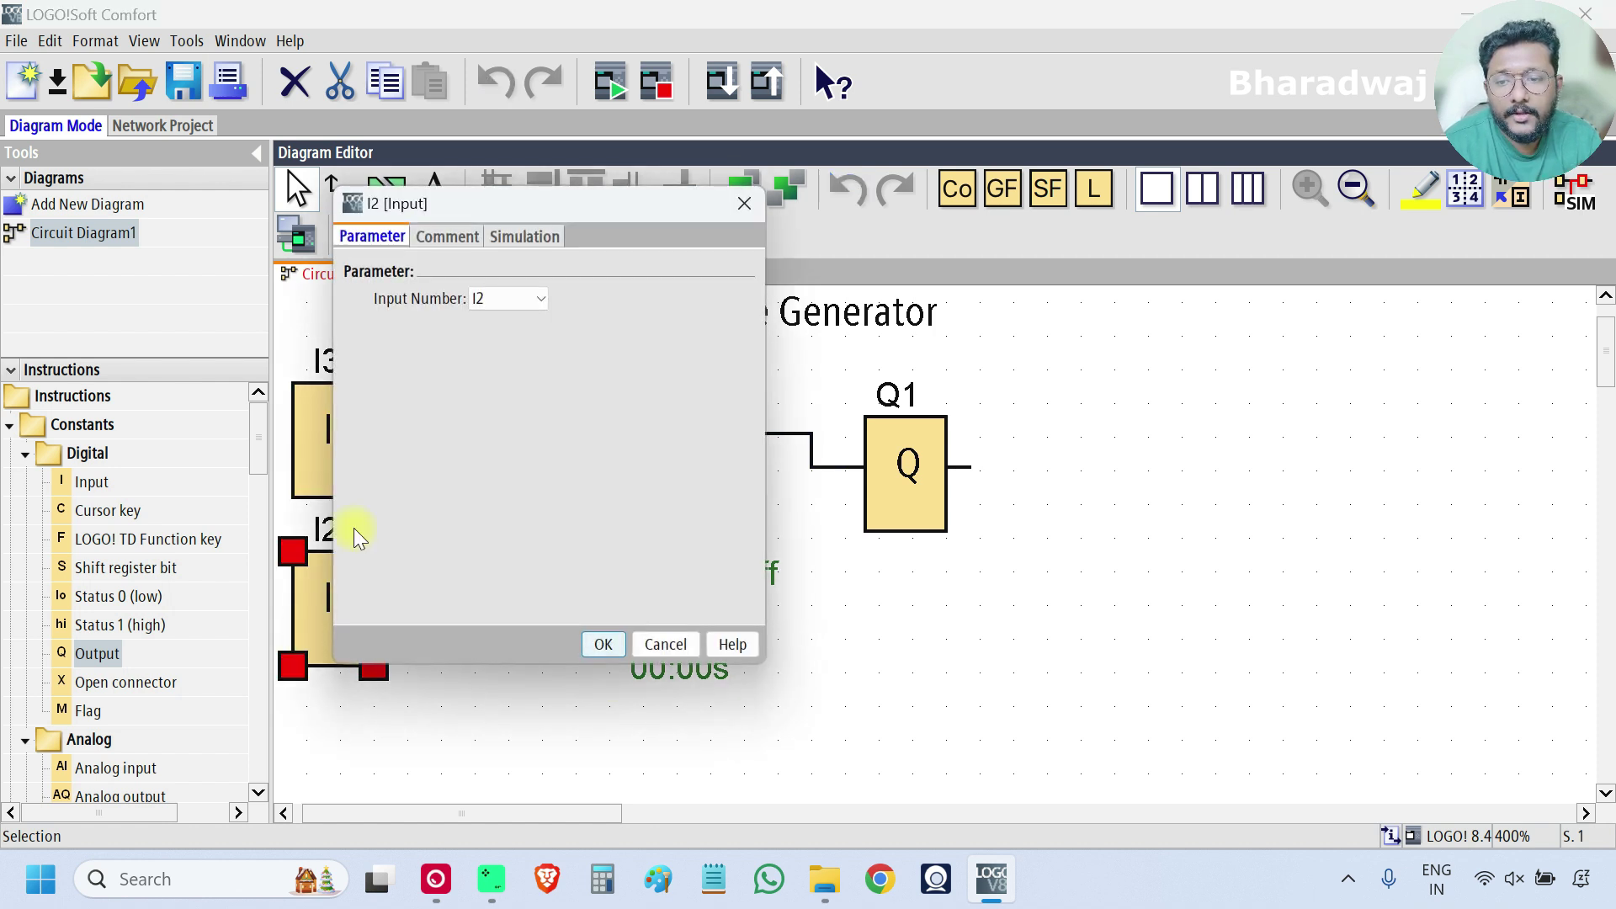
left_click(498, 298)
left_click(497, 342)
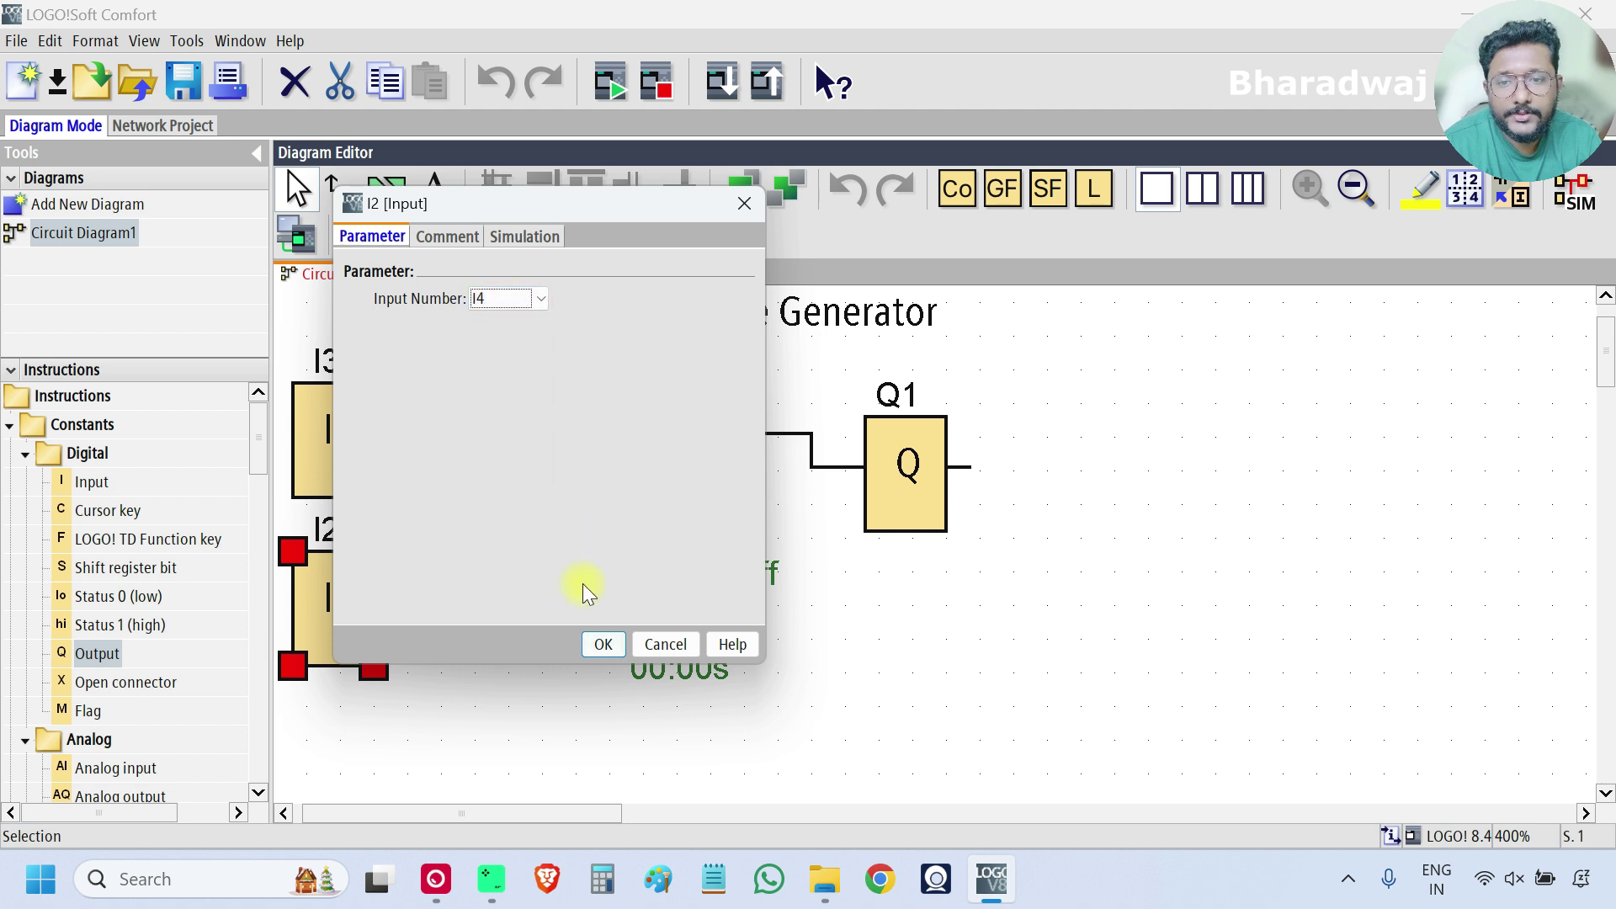
left_click(602, 644)
- Comment I3 as 'Input' and I4 as 'Invert'
double_click(347, 453)
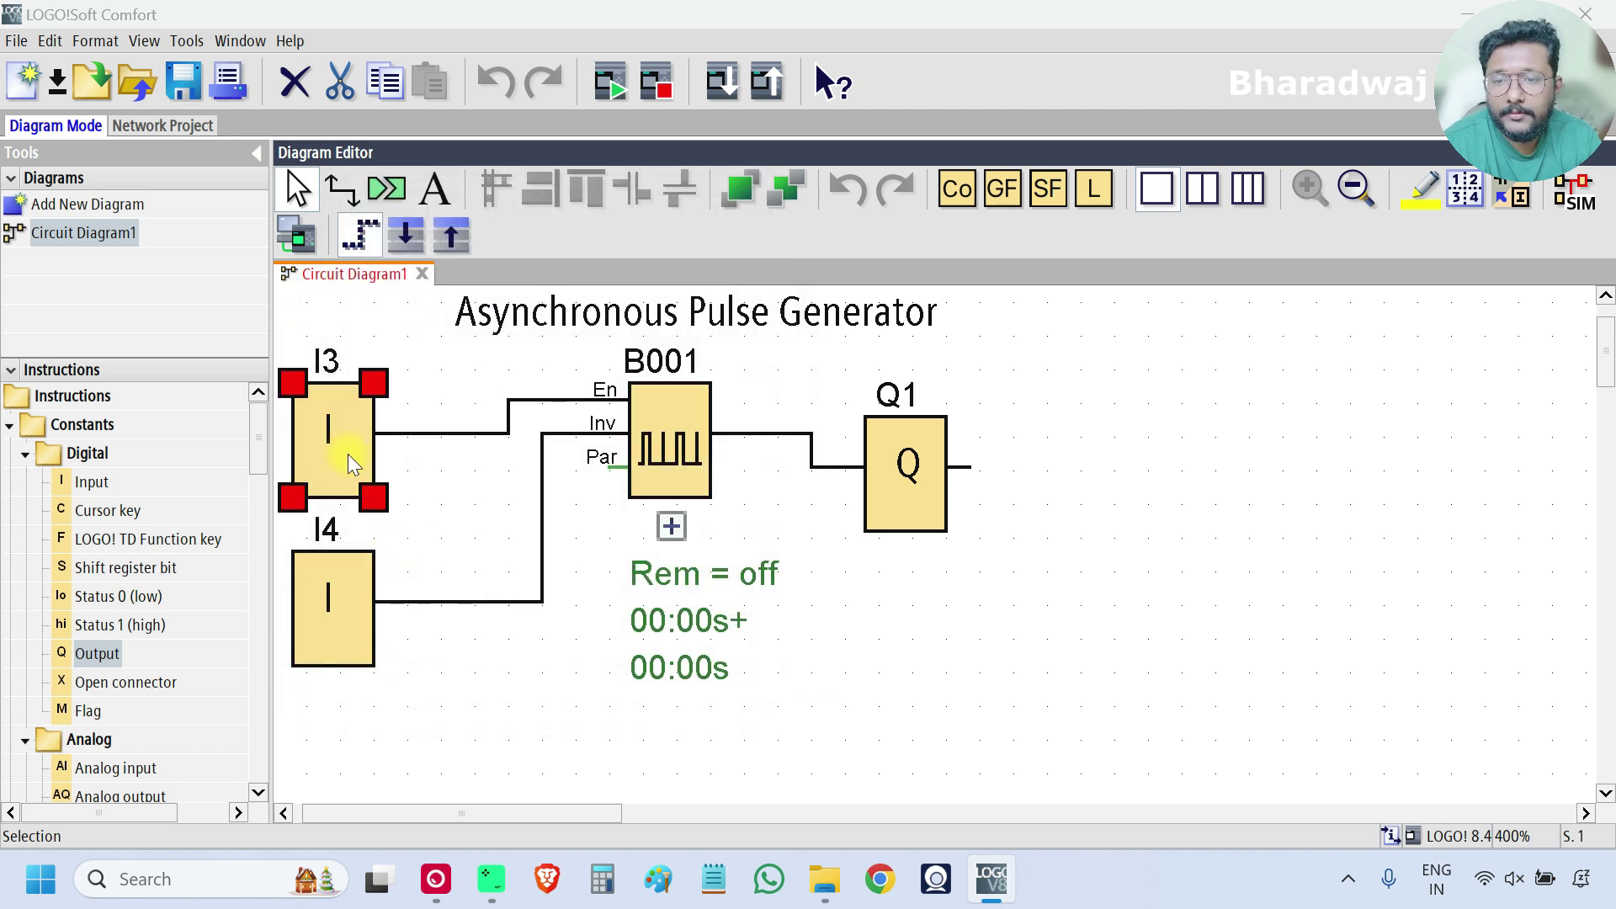
left_click(461, 234)
left_click(474, 292)
type("Input")
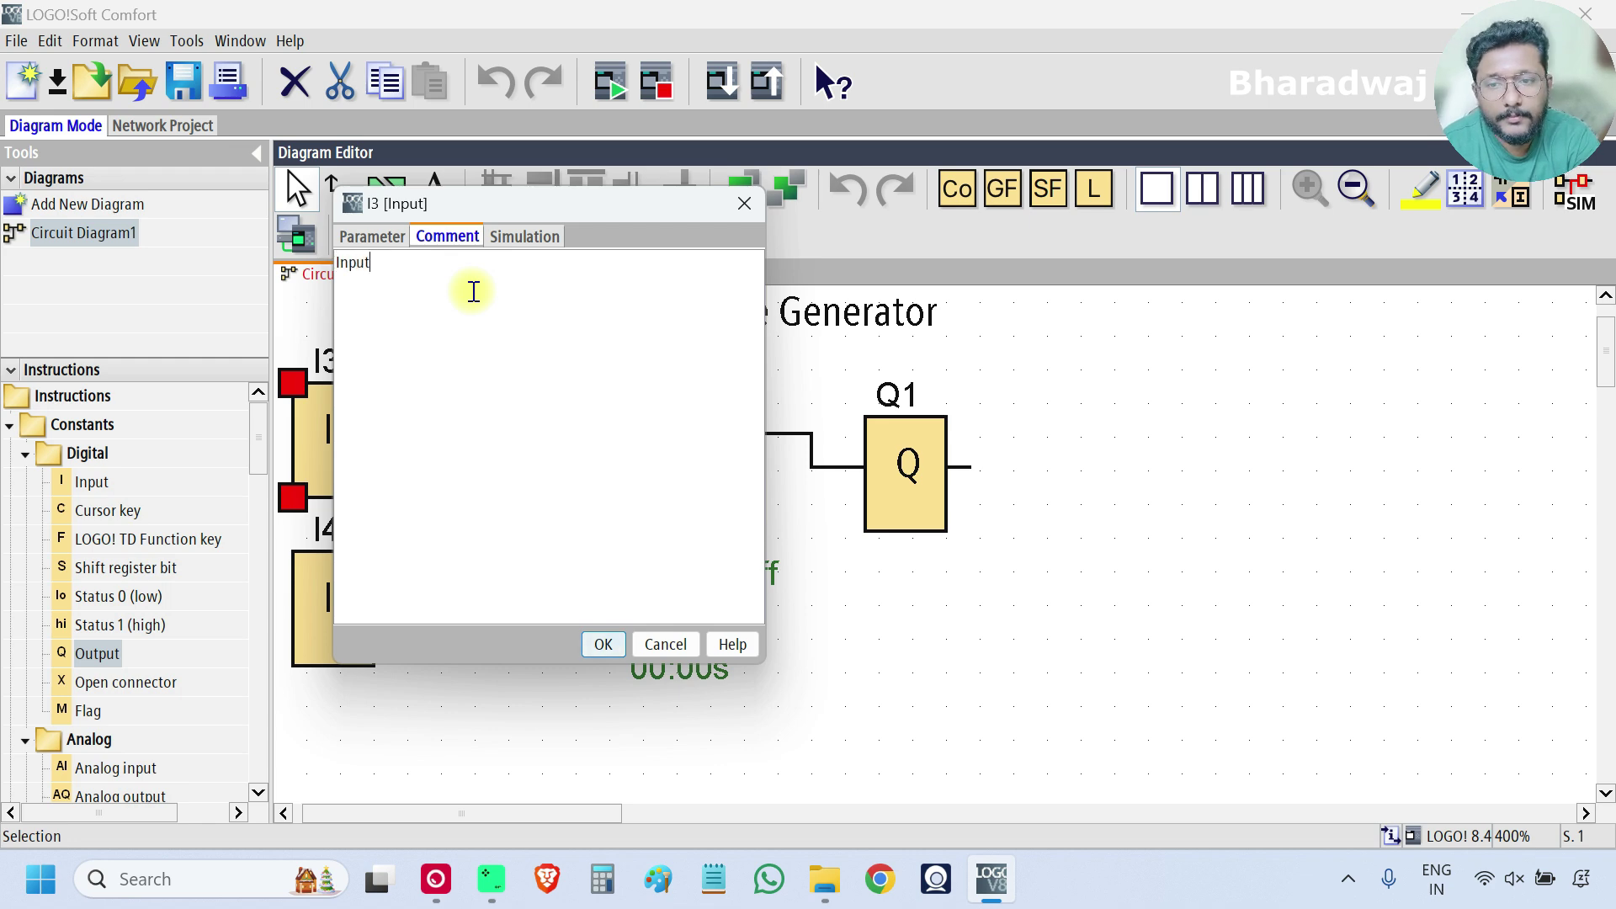
left_click(602, 644)
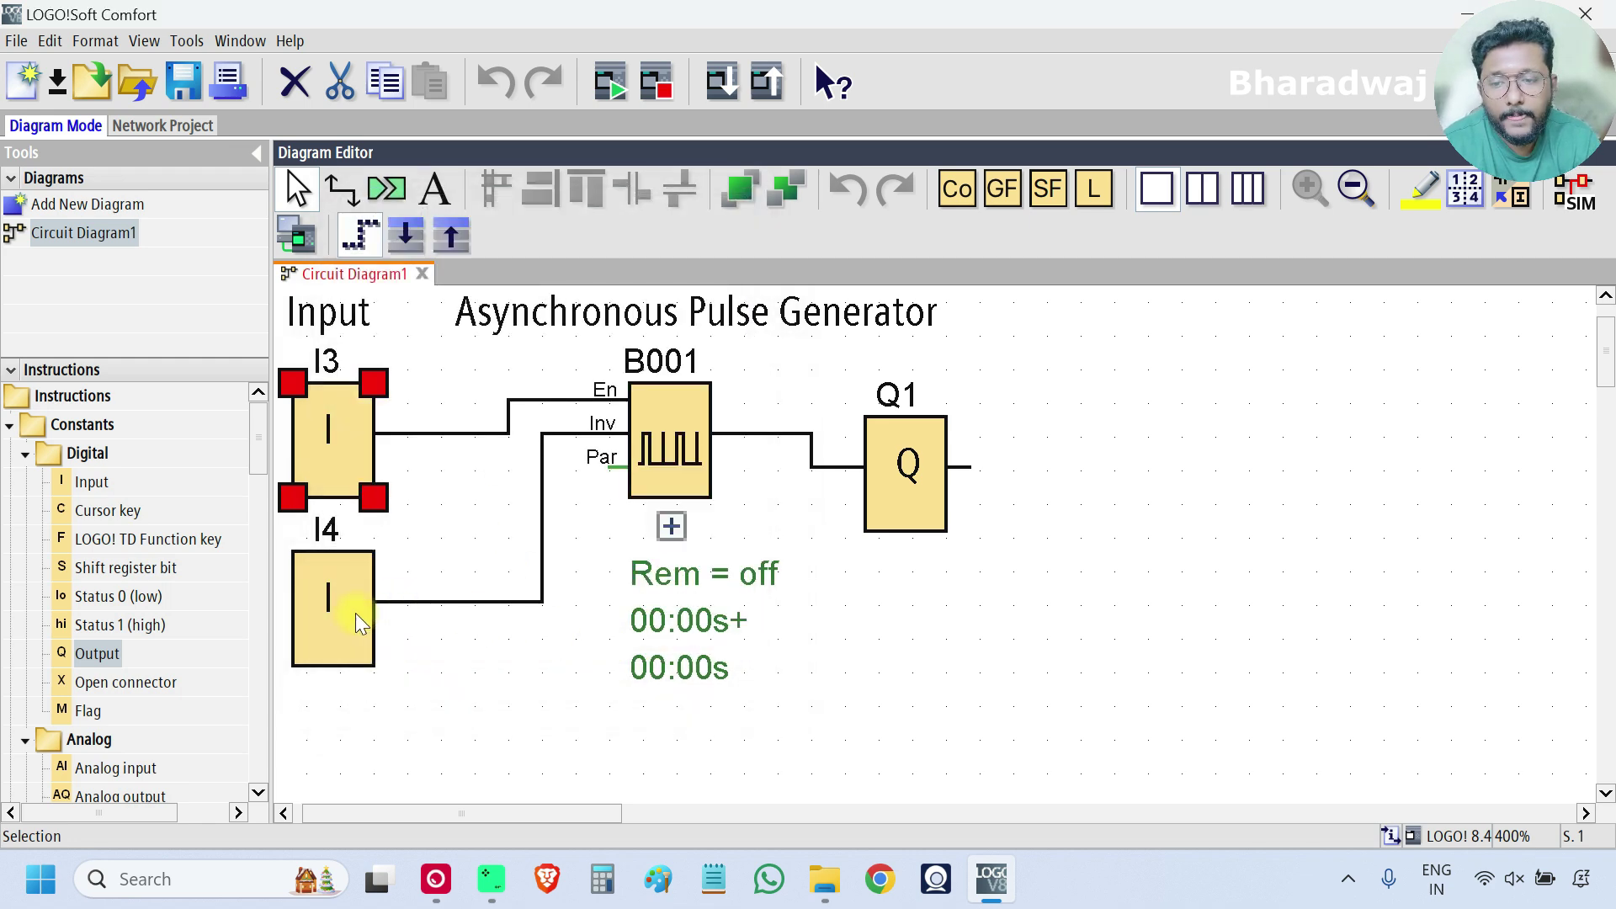
double_click(355, 613)
left_click(437, 237)
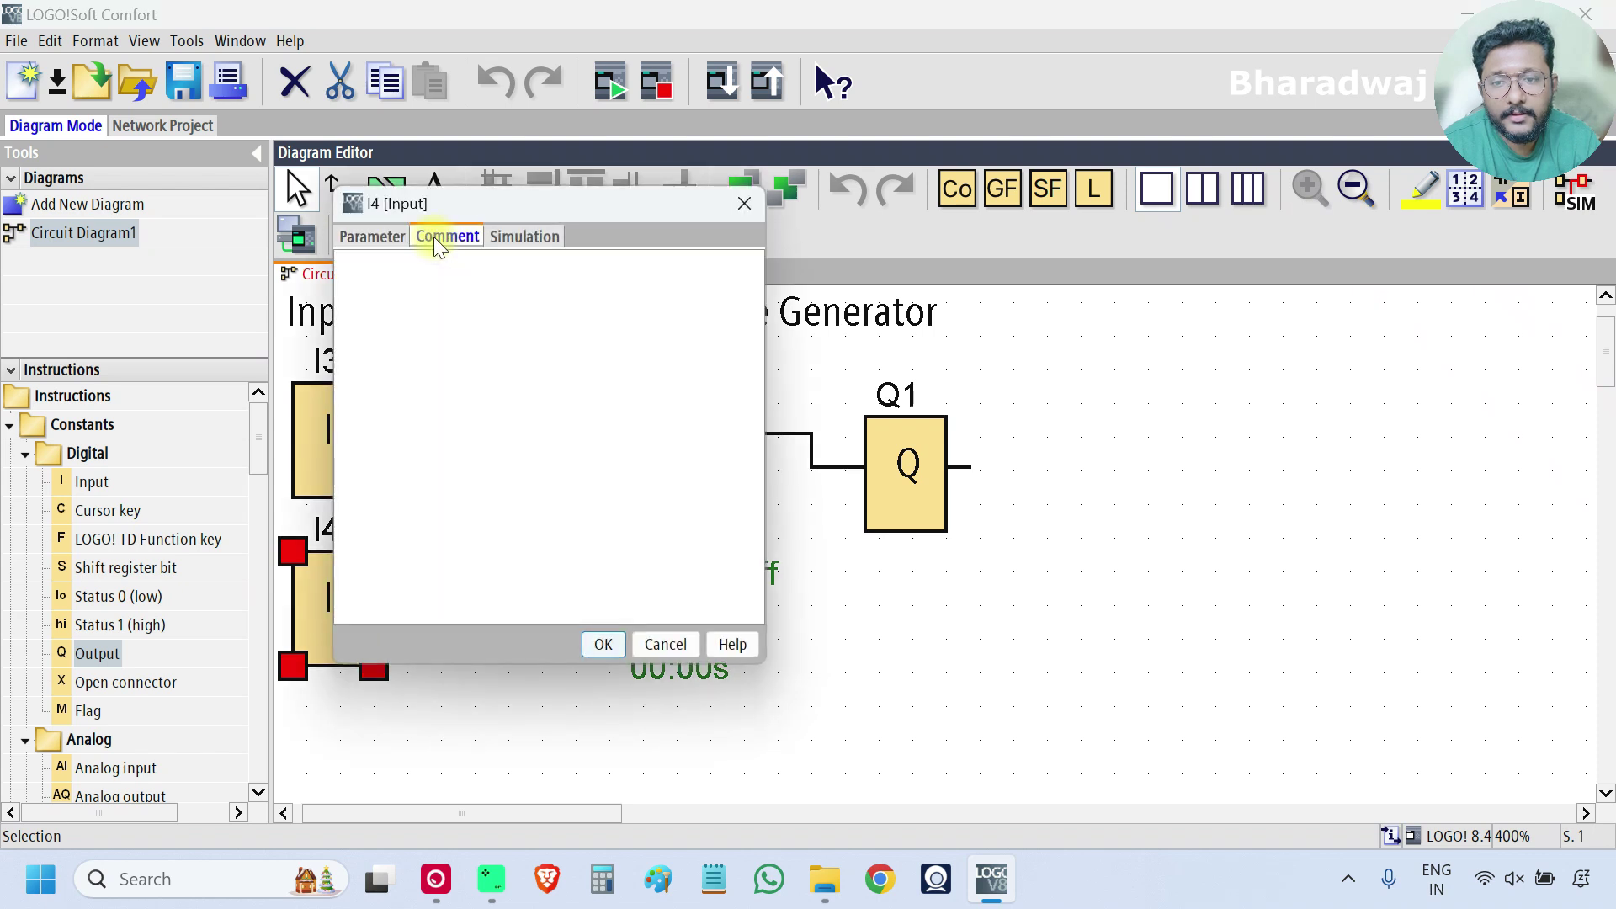
type("Invert")
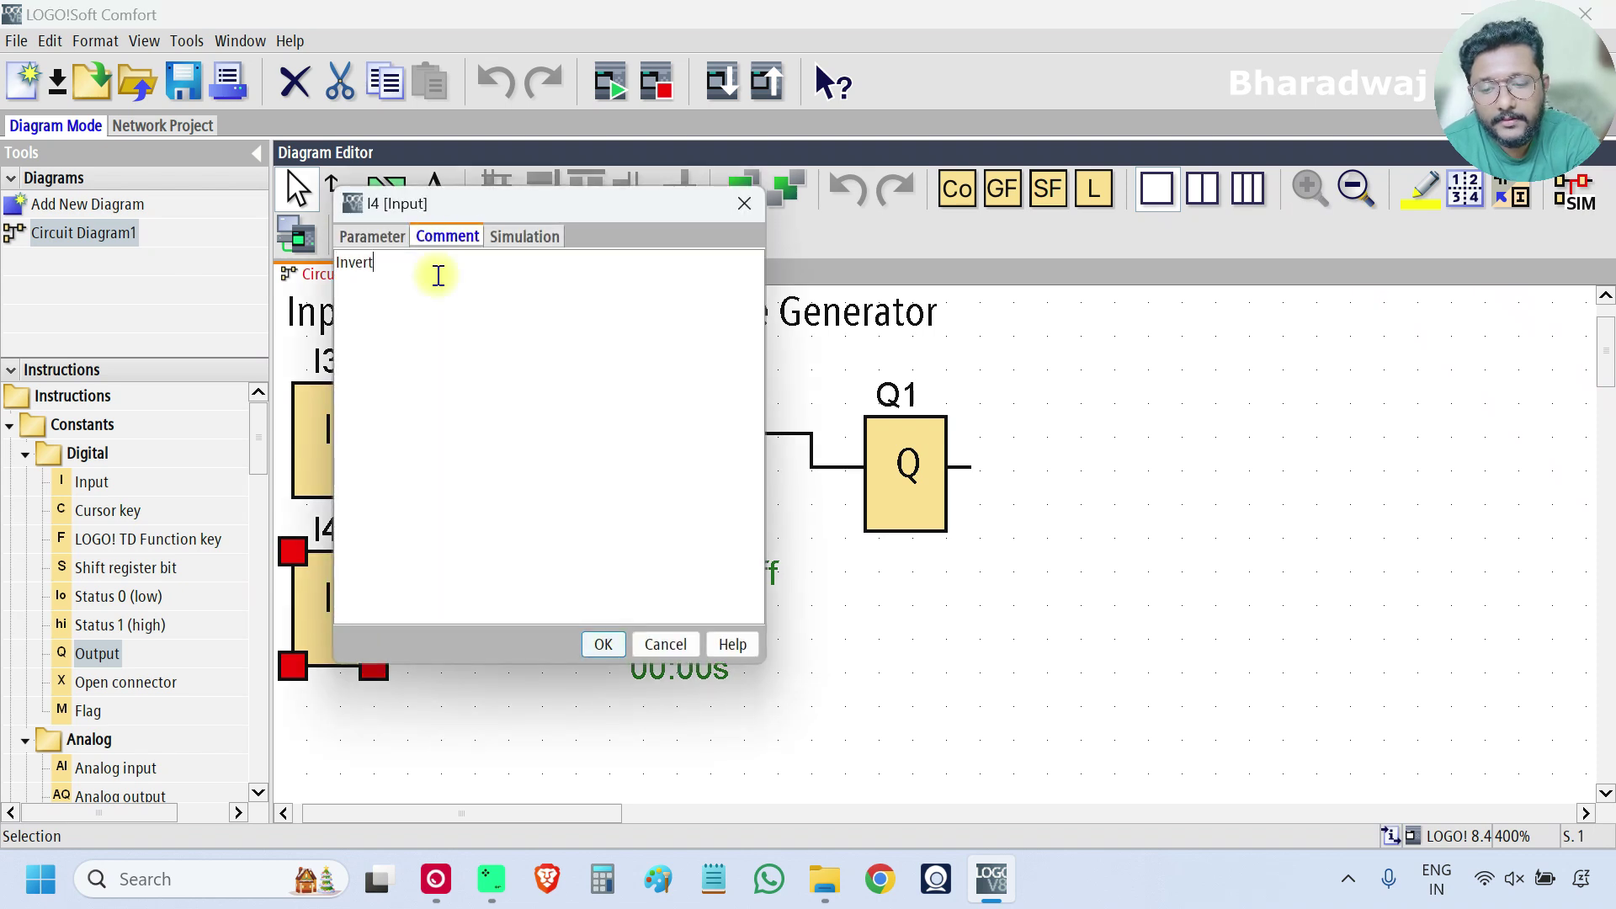
left_click(604, 644)
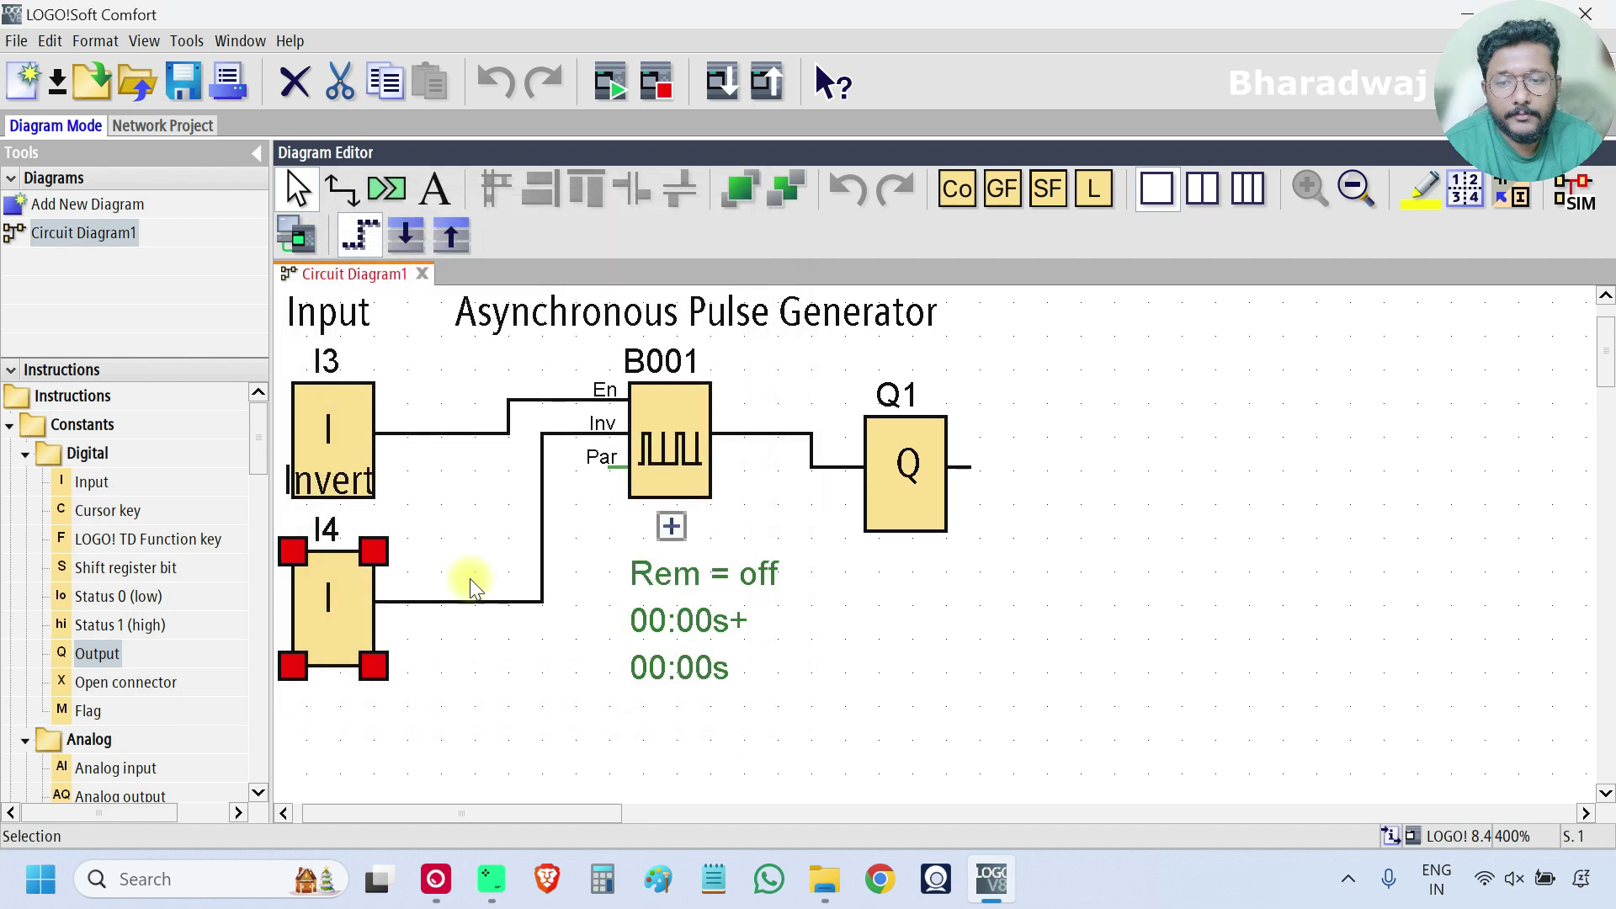
- Comment Q1 as 'Output', with the Invert and Output comments placed below their blocks
left_click_drag(343, 488, 351, 718)
double_click(926, 474)
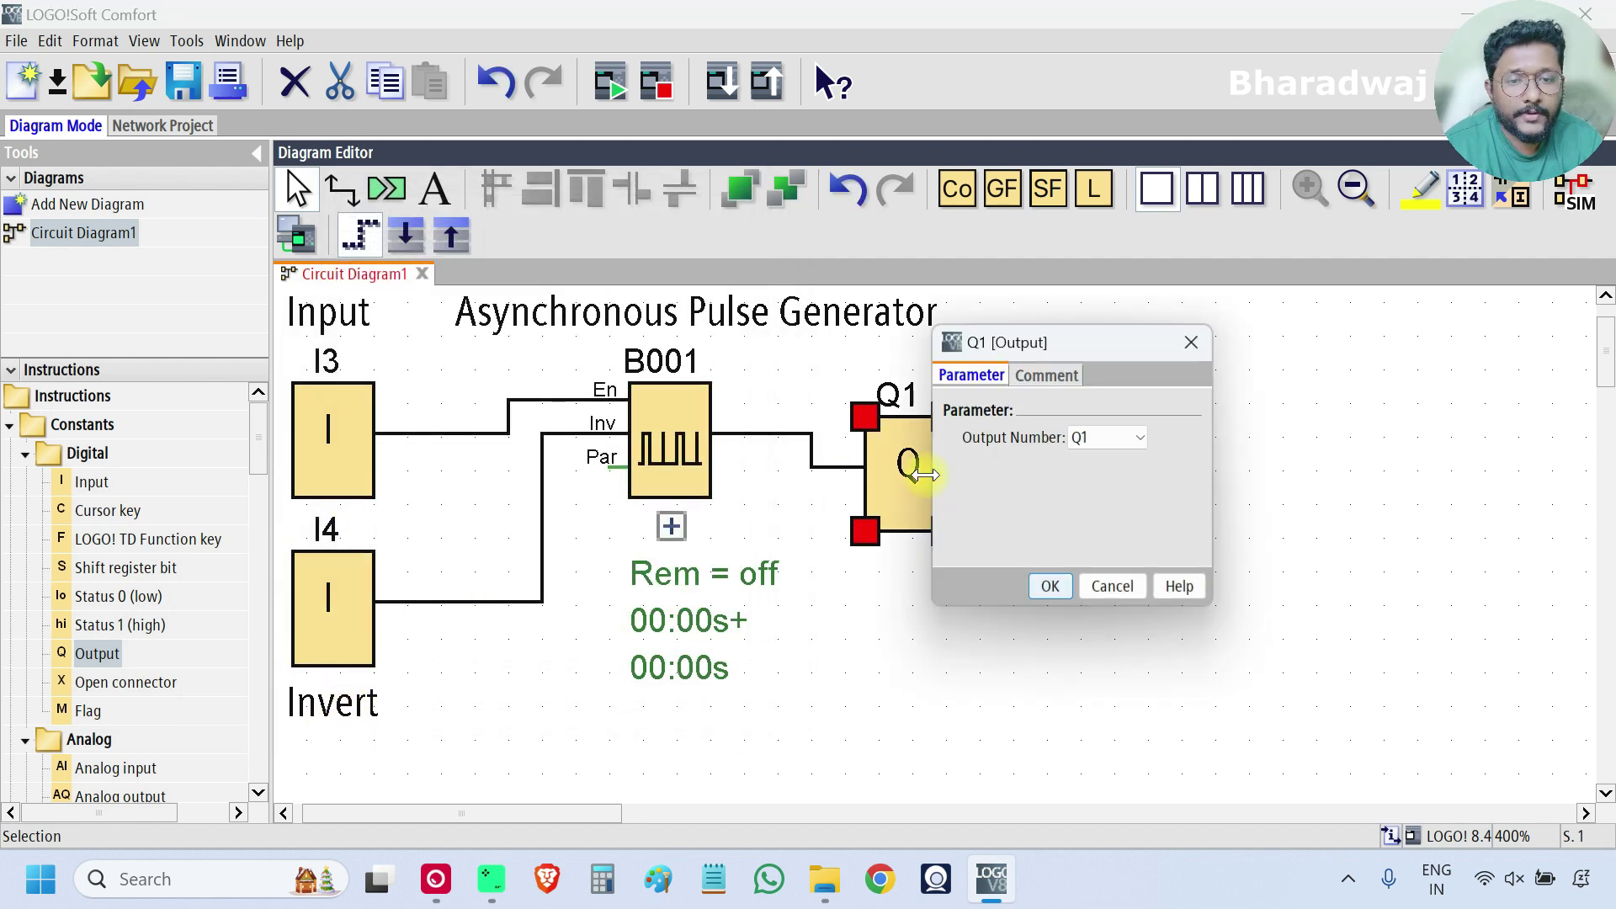
left_click(1047, 374)
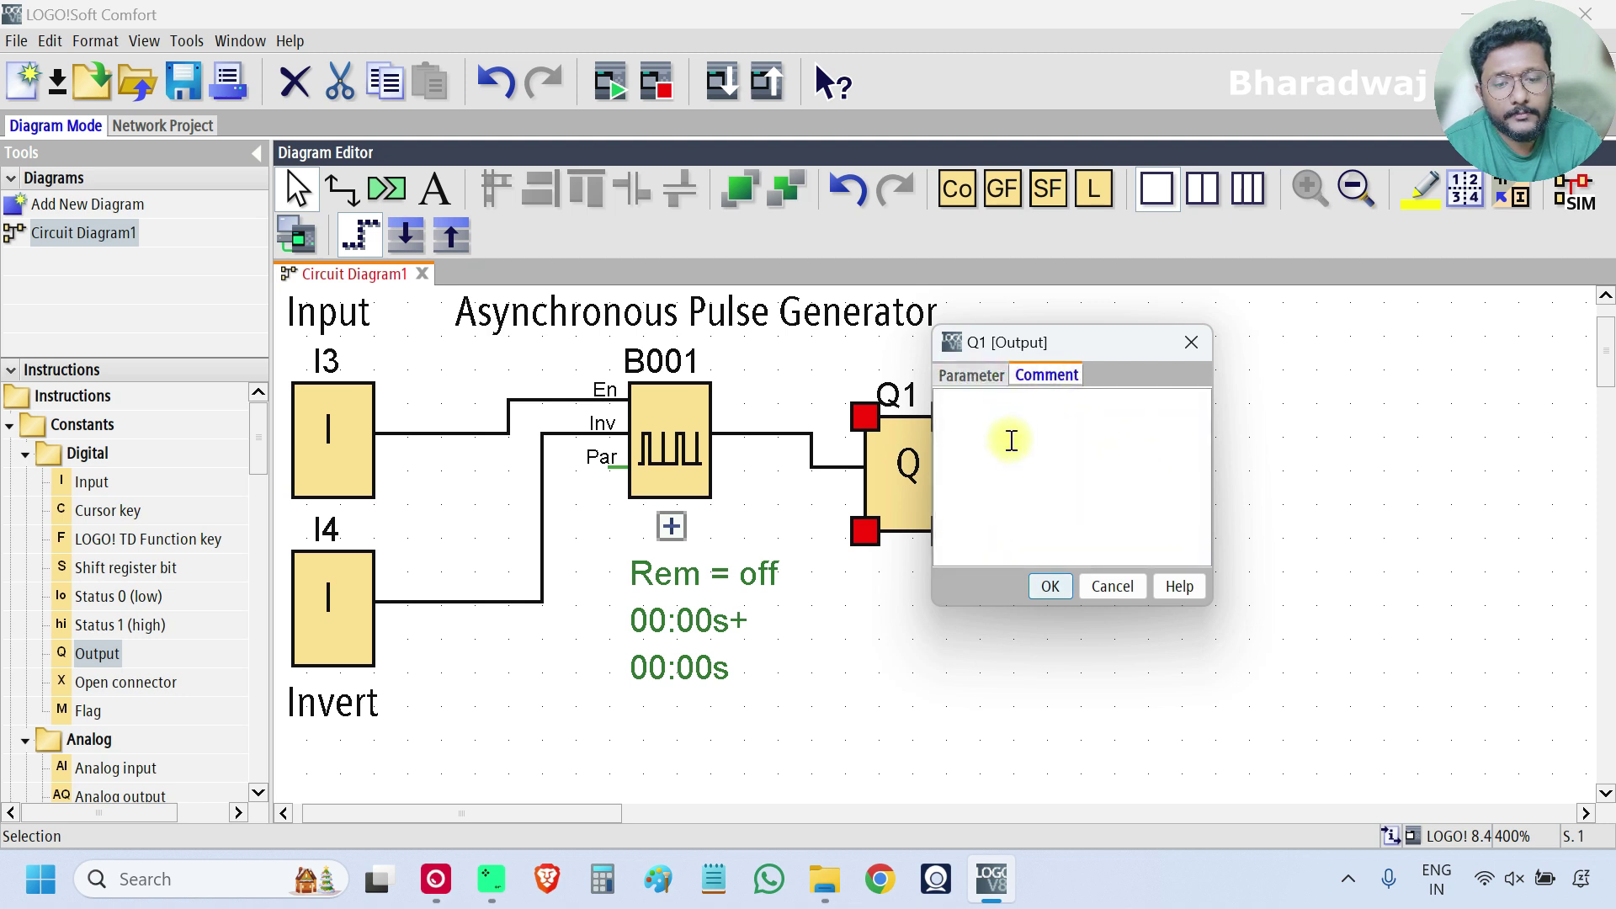
type("Outout")
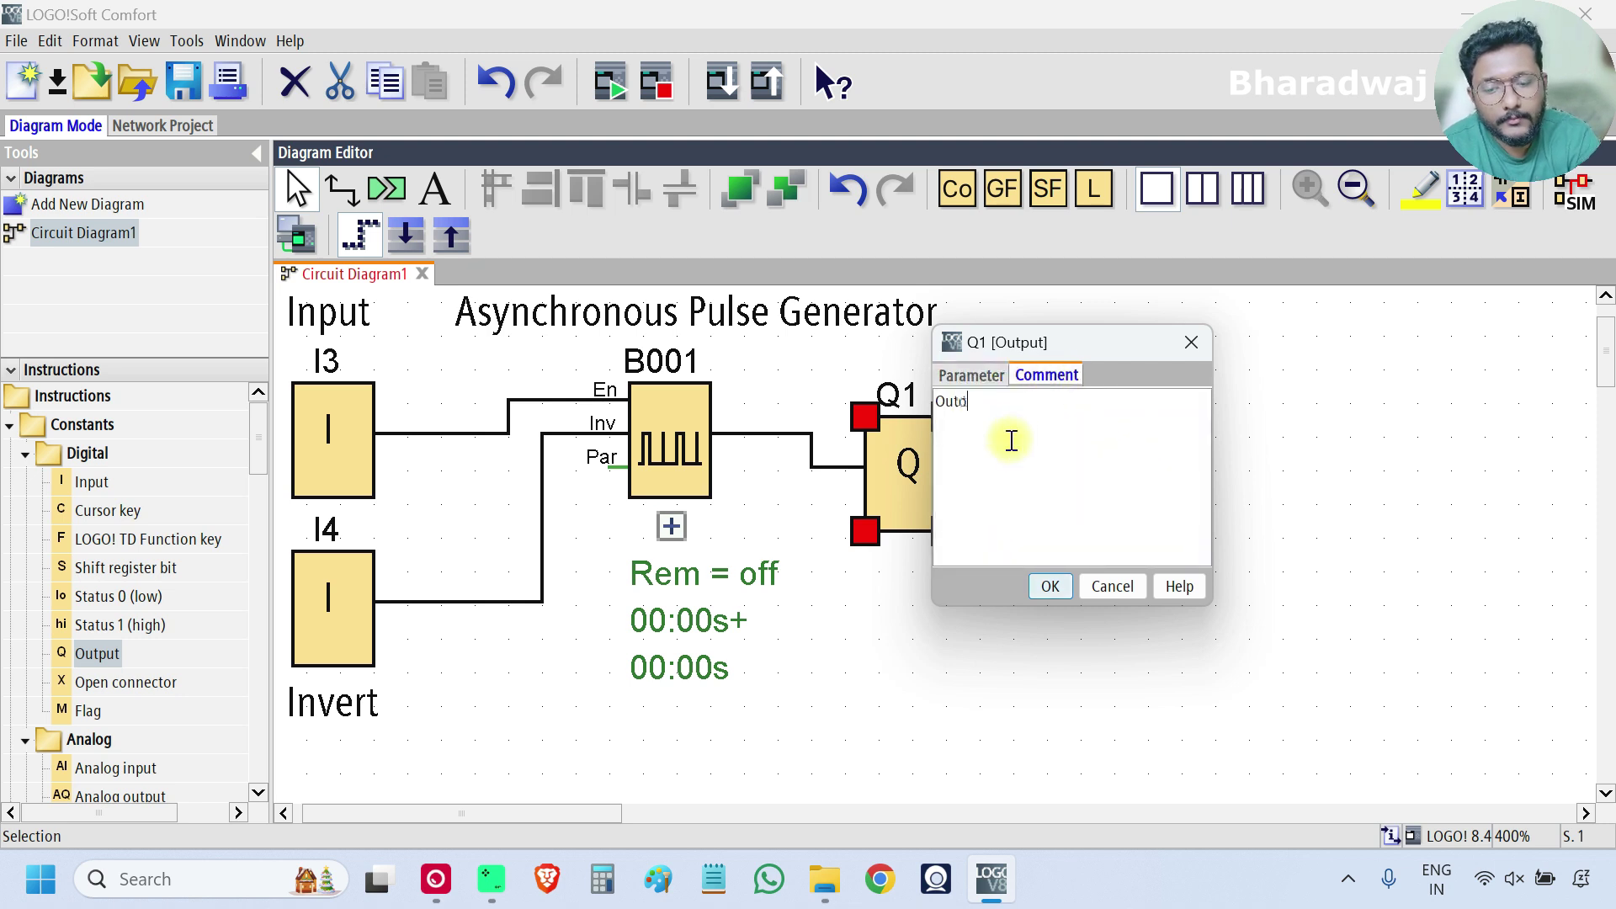
key("BackSpace")
key("BackSpace")
key("BackSpace")
type("put")
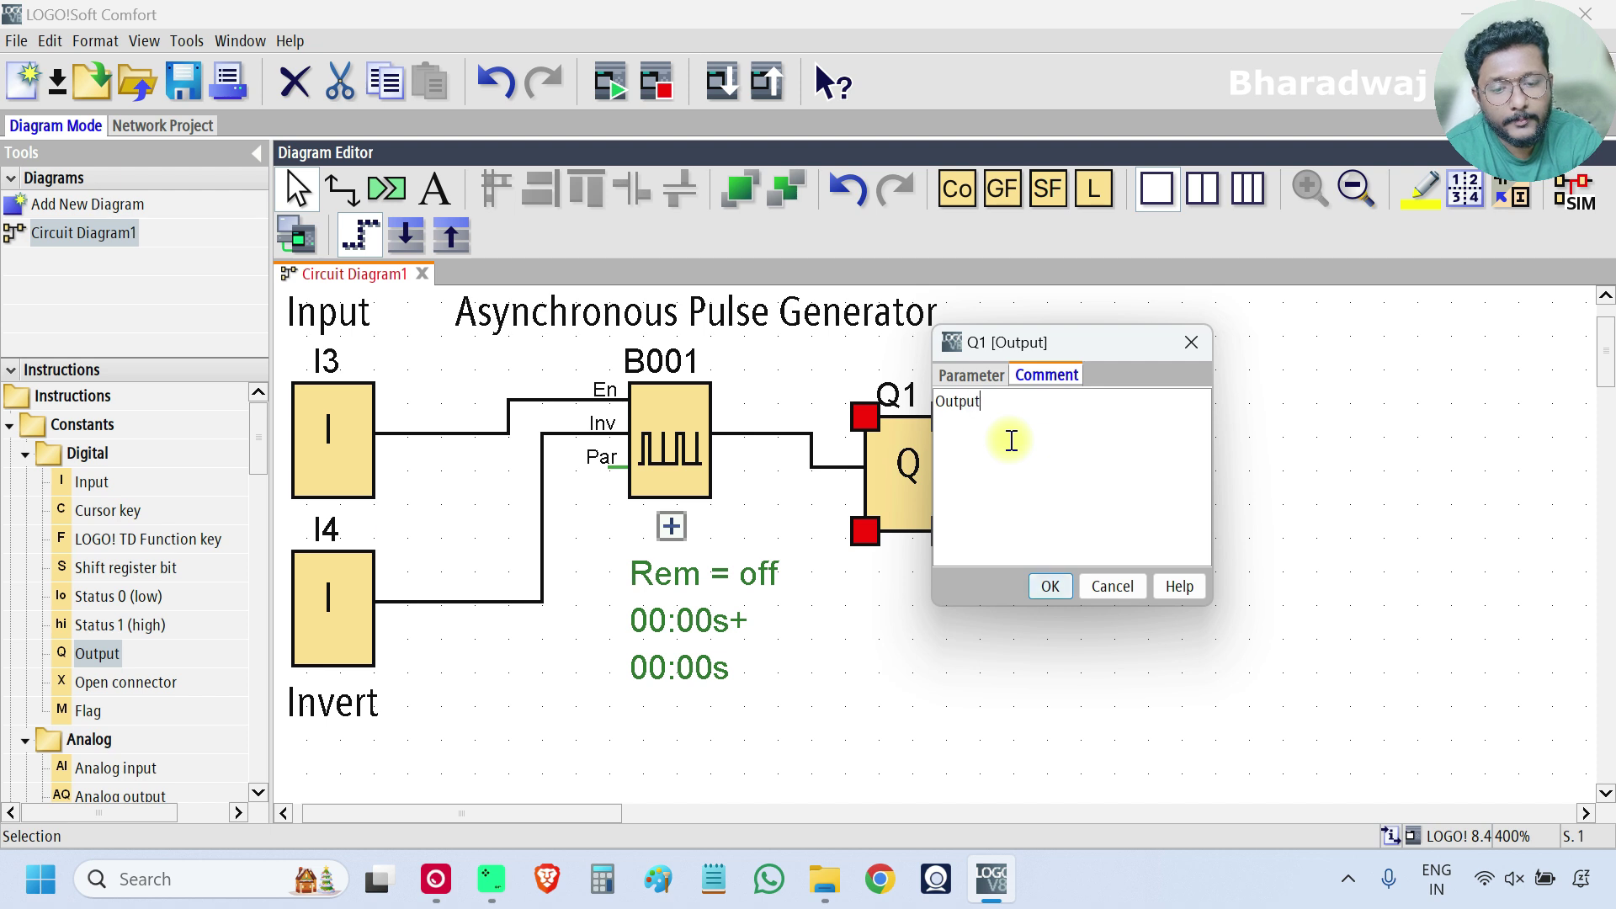
left_click(1039, 594)
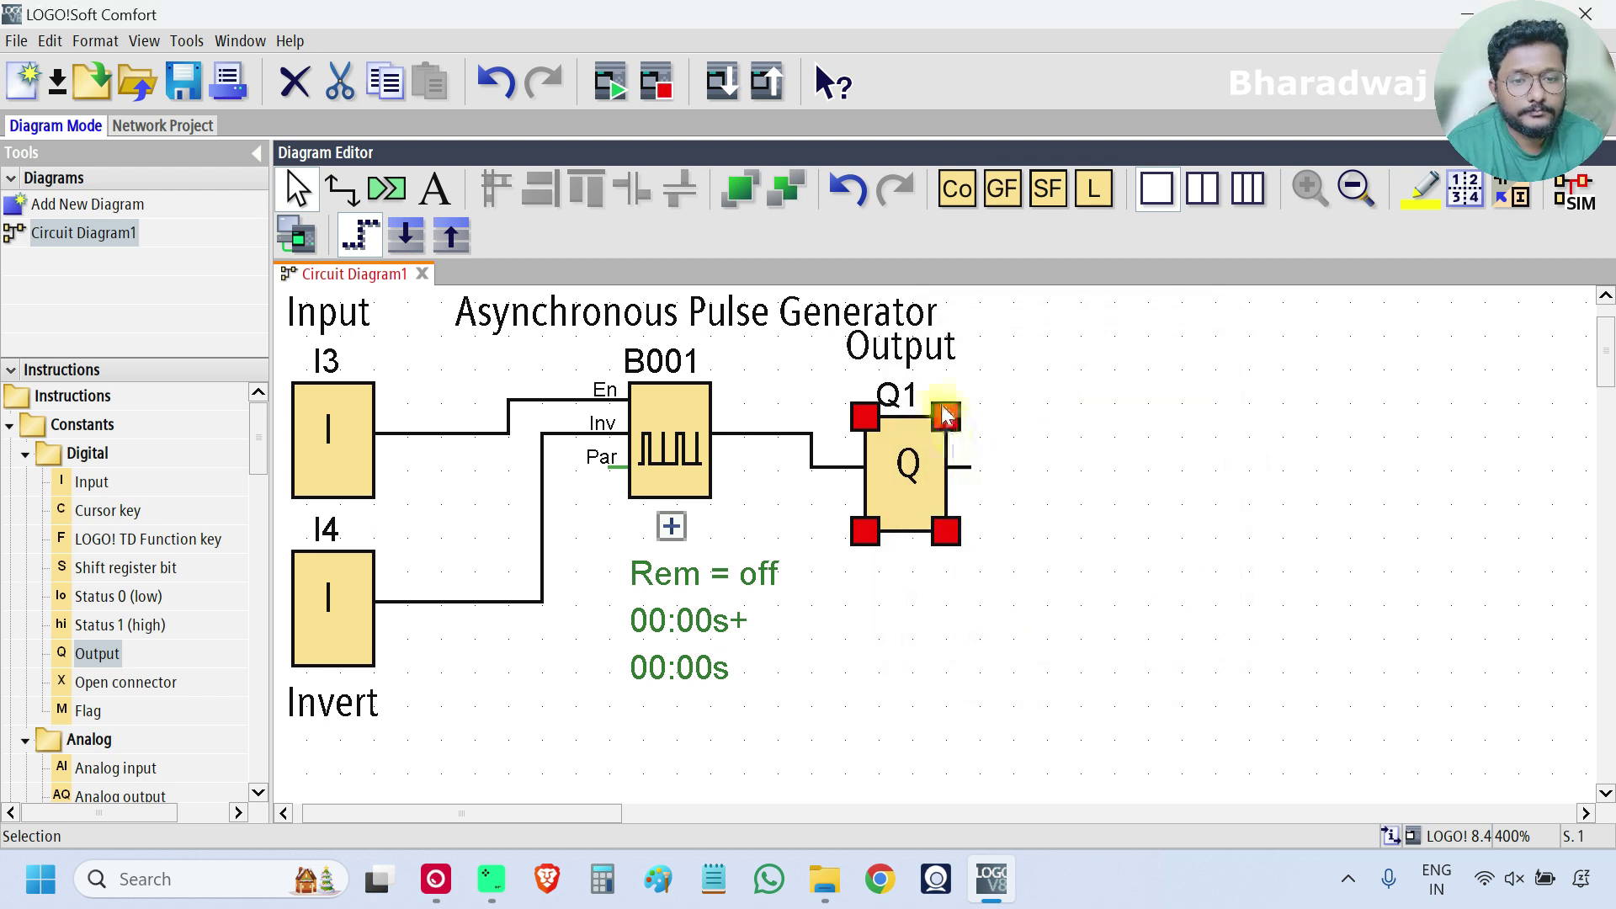
left_click_drag(921, 352, 913, 574)
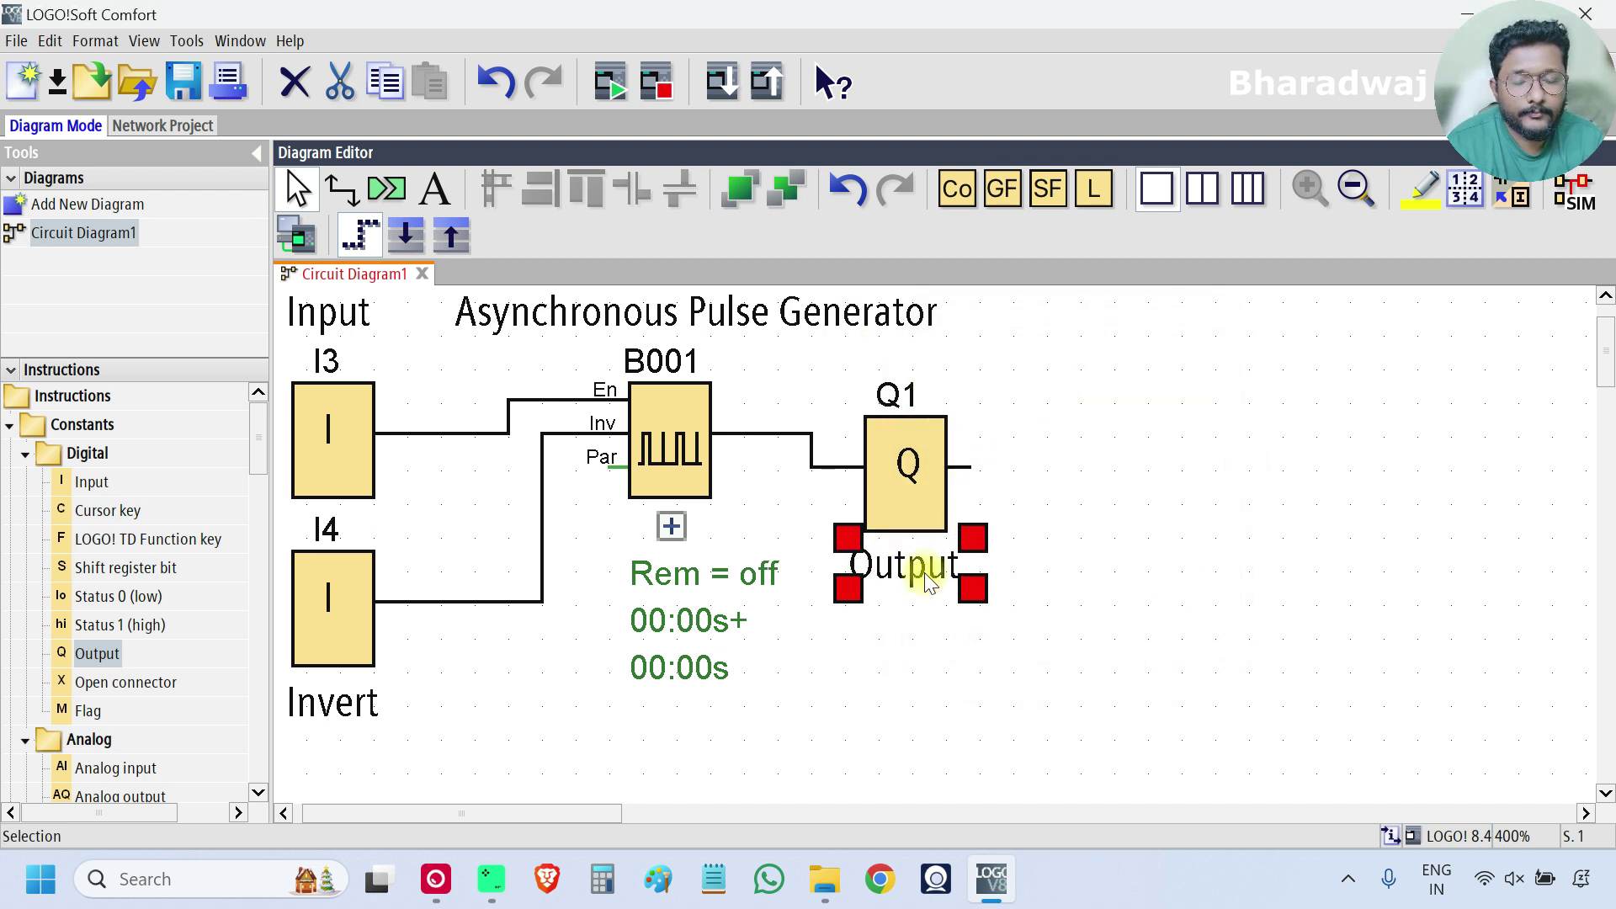
- Move Q1 level with B001 and shift the I3 and I4 wire bends left
left_click(900, 469)
left_click_drag(900, 470, 868, 436)
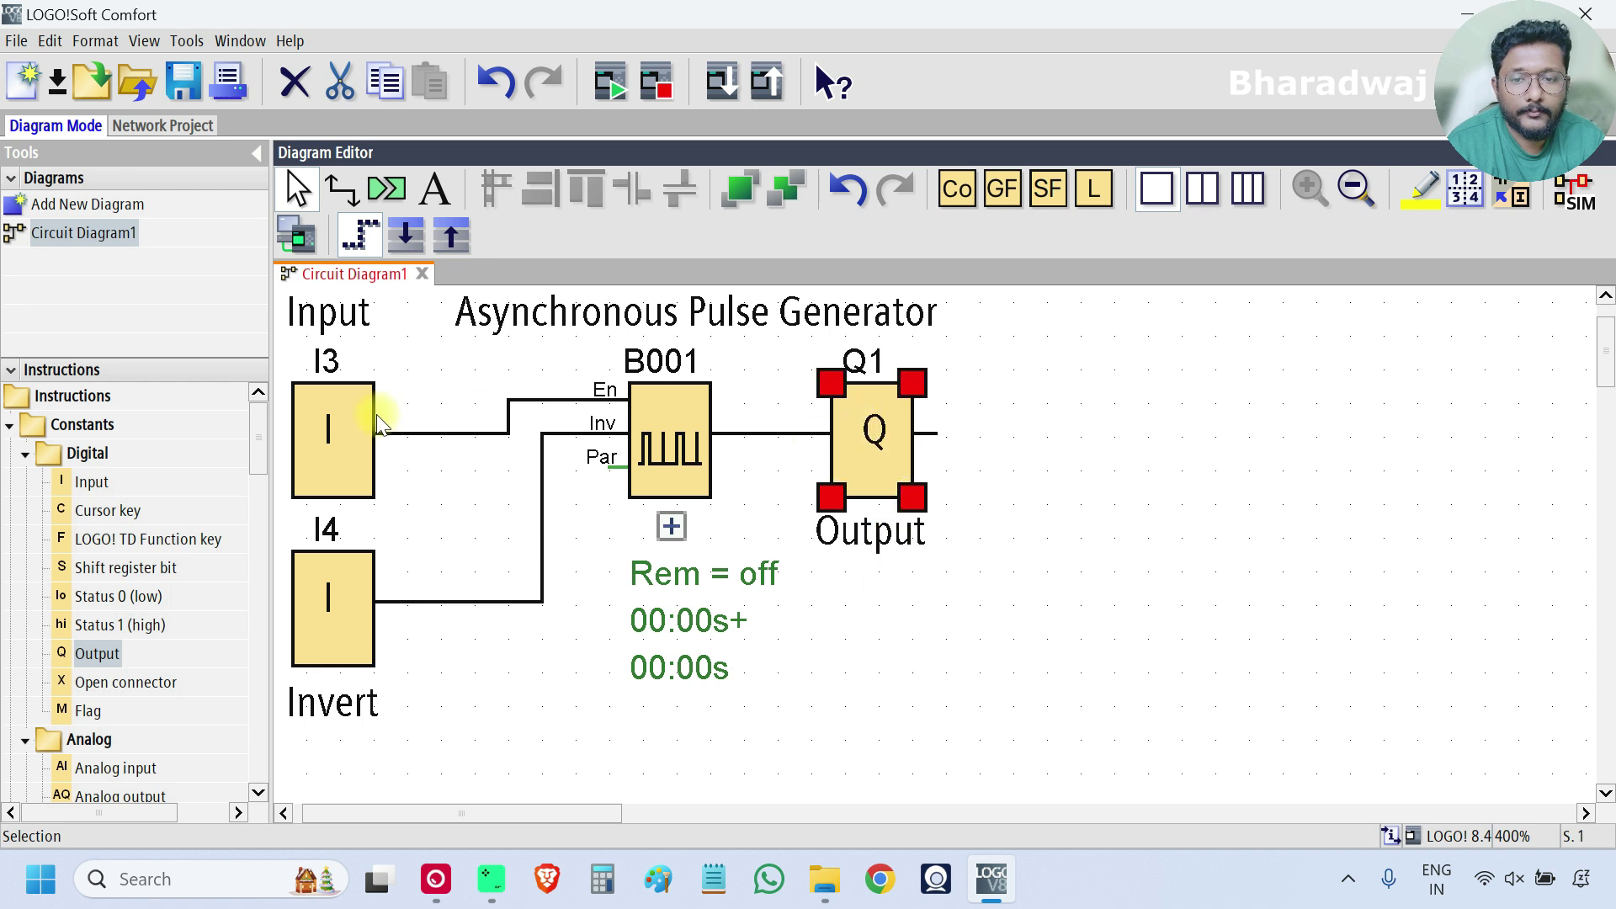
left_click(439, 433)
left_click_drag(510, 417, 446, 421)
left_click(541, 524)
left_click_drag(544, 528, 476, 520)
left_click(1126, 509)
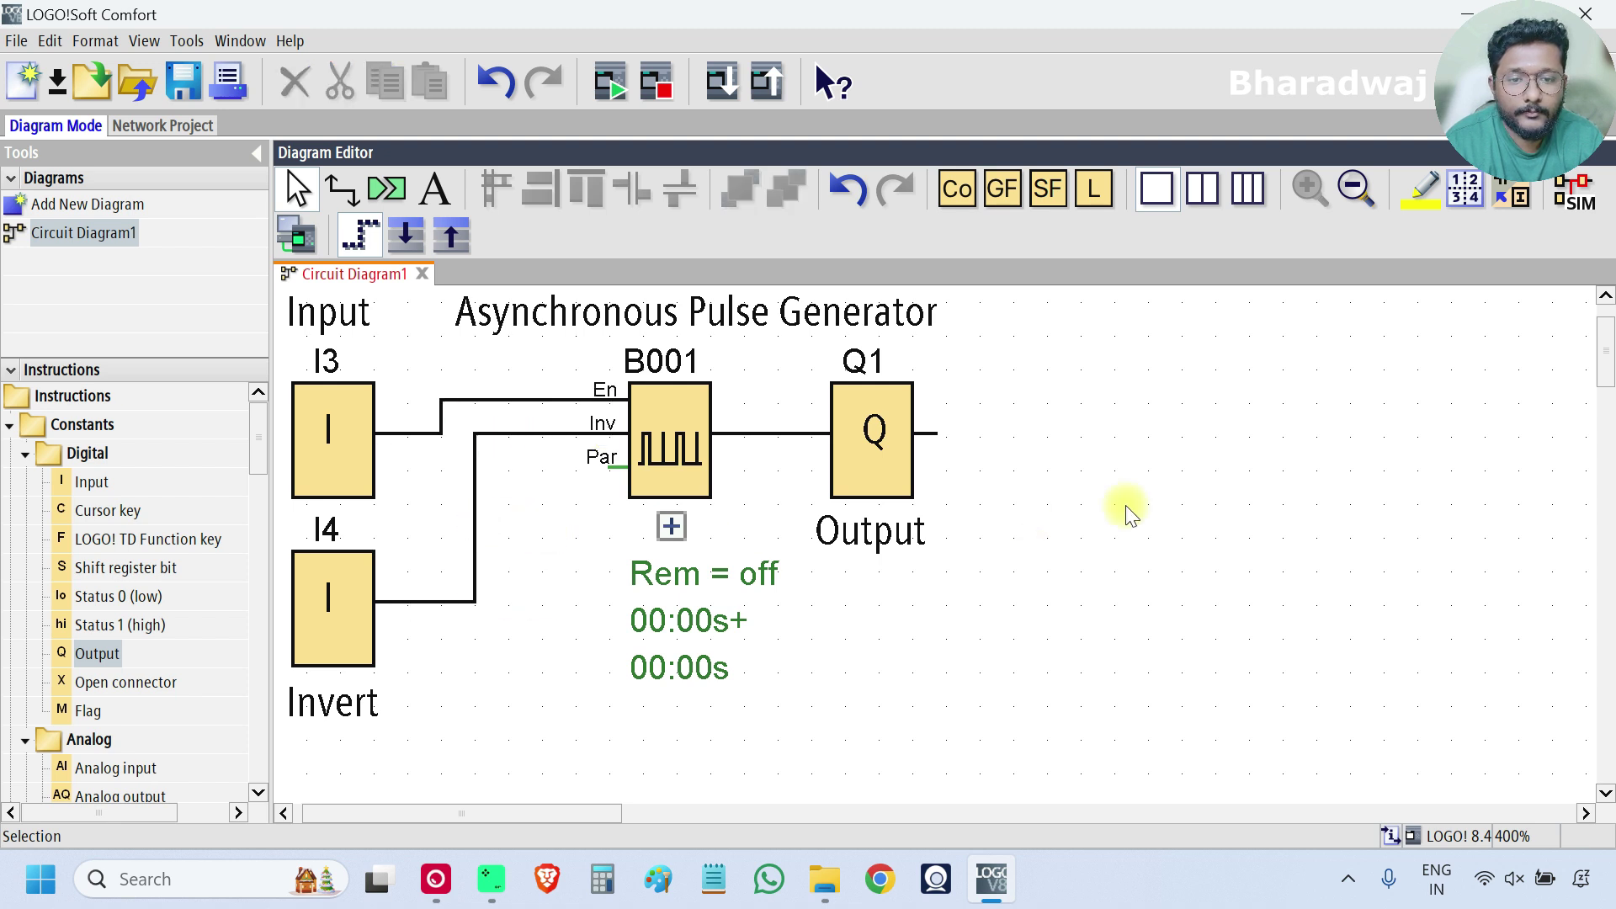
- Show the Iriun Webcam view of the LOGO! trainer and start the PC -> LOGO! transfer
left_click(937, 880)
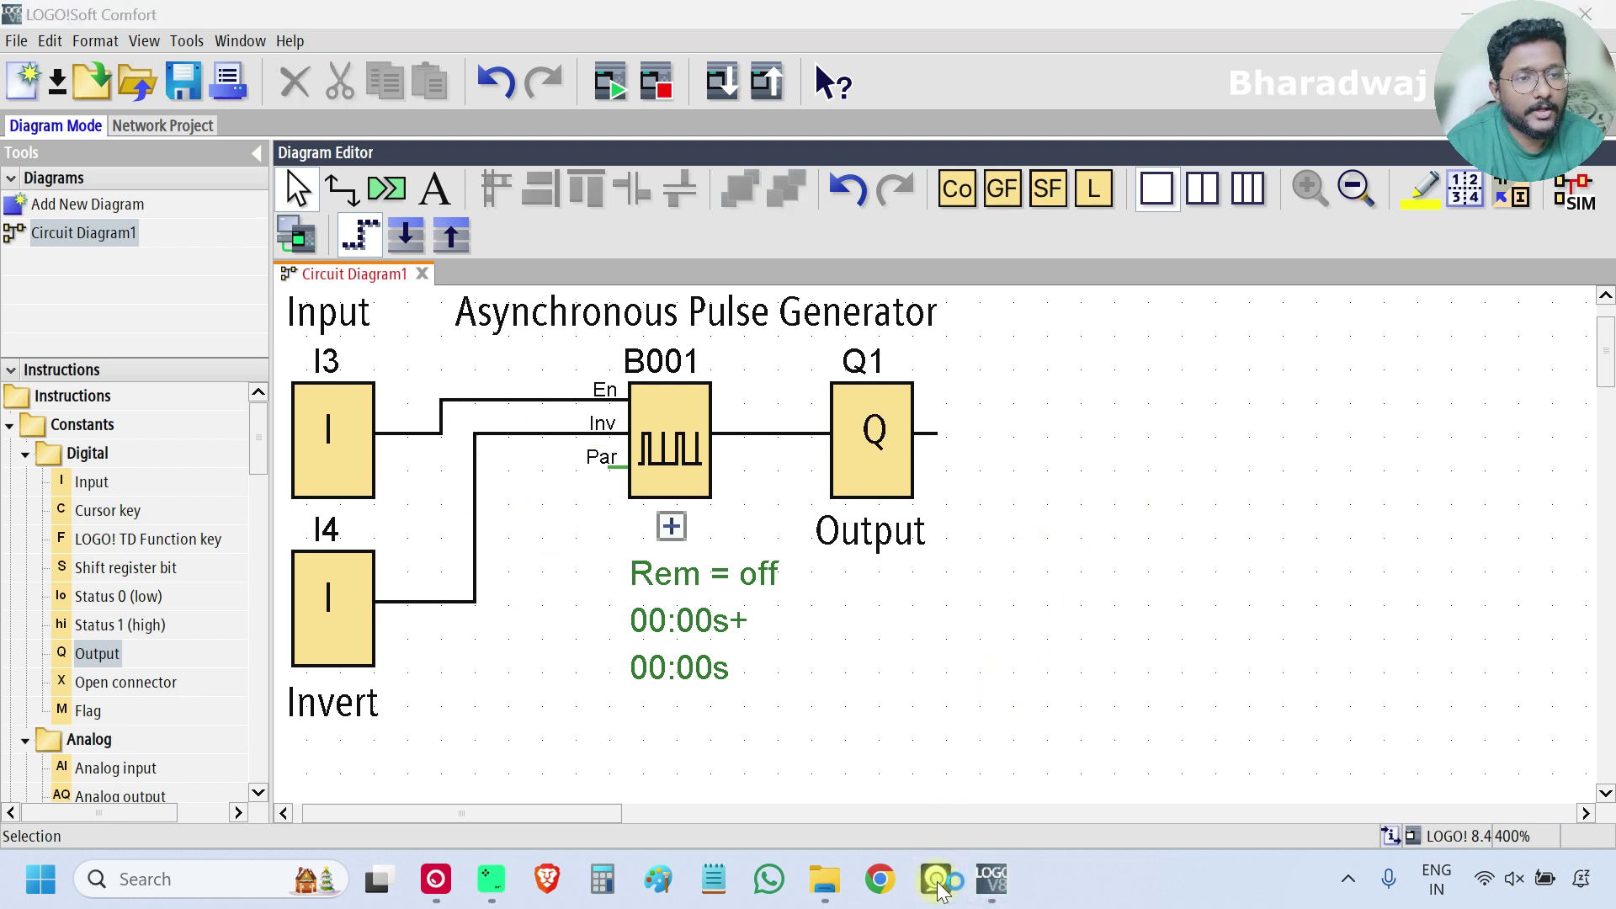
left_click_drag(813, 199, 1270, 292)
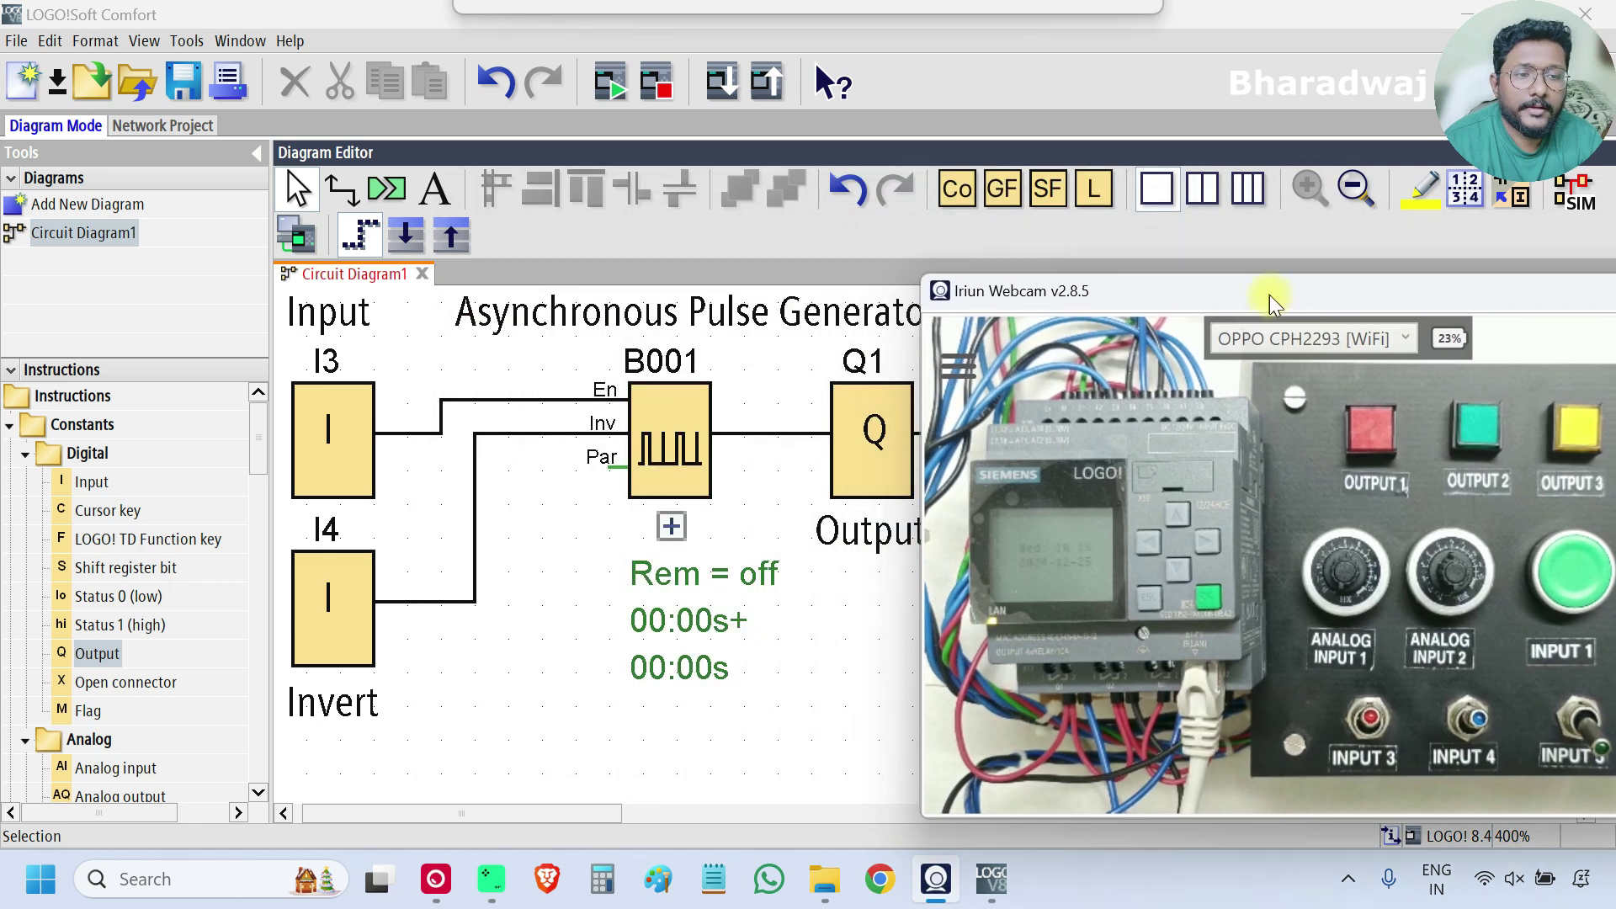
left_click(185, 42)
mouse_move(285, 83)
left_click(578, 35)
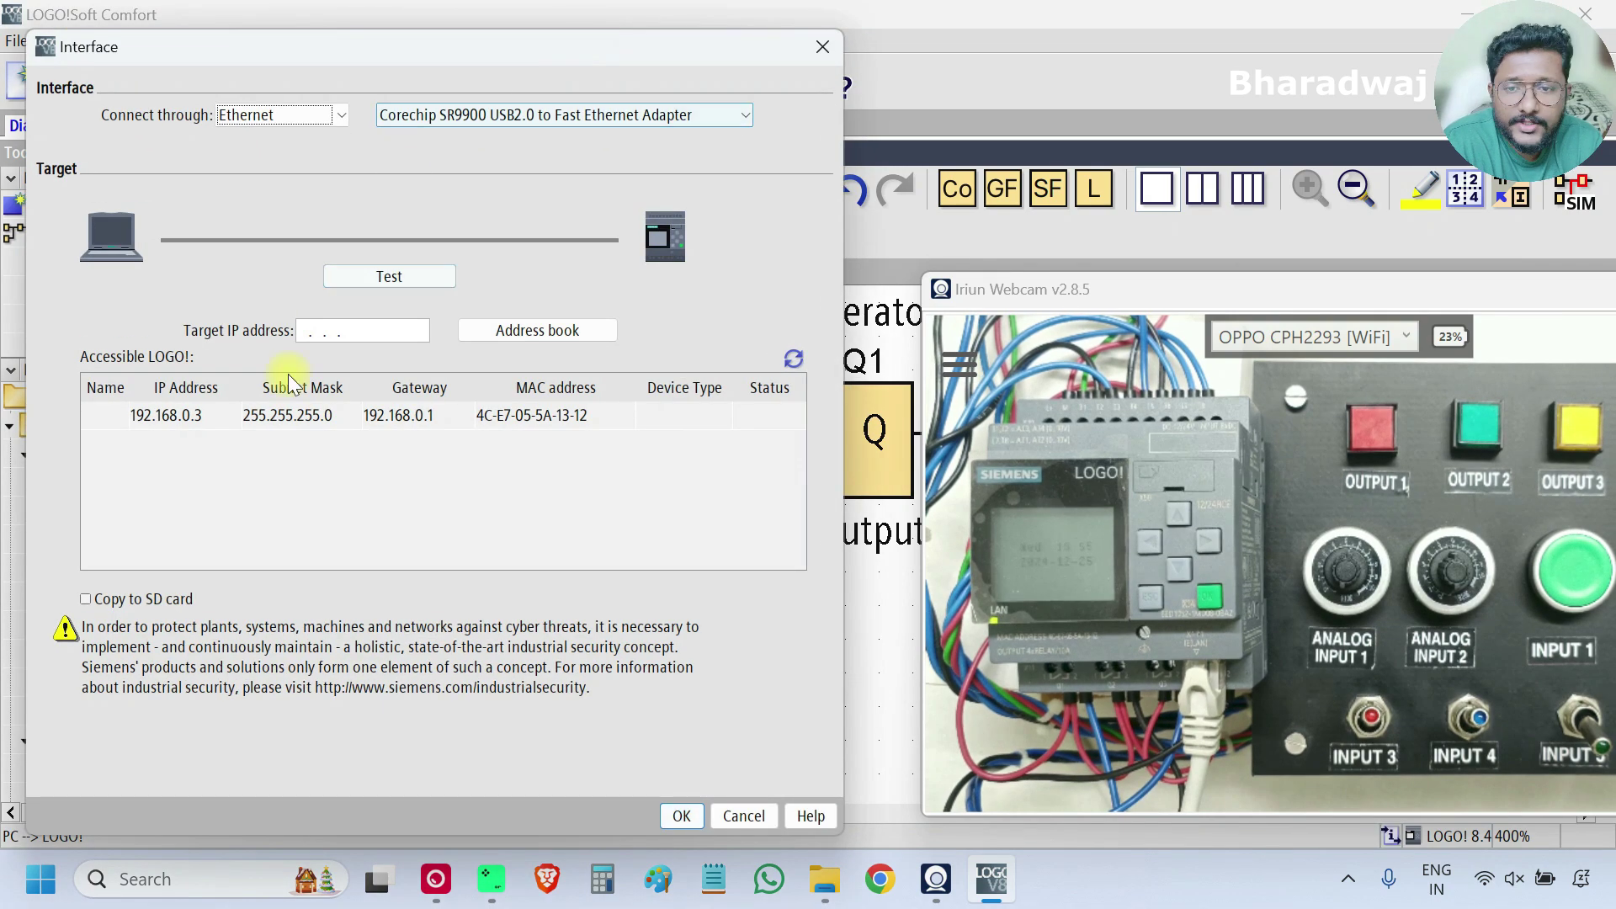
- Download the program to the LOGO! at 192.168.0.3, confirming STOP and then RUN
left_click(224, 416)
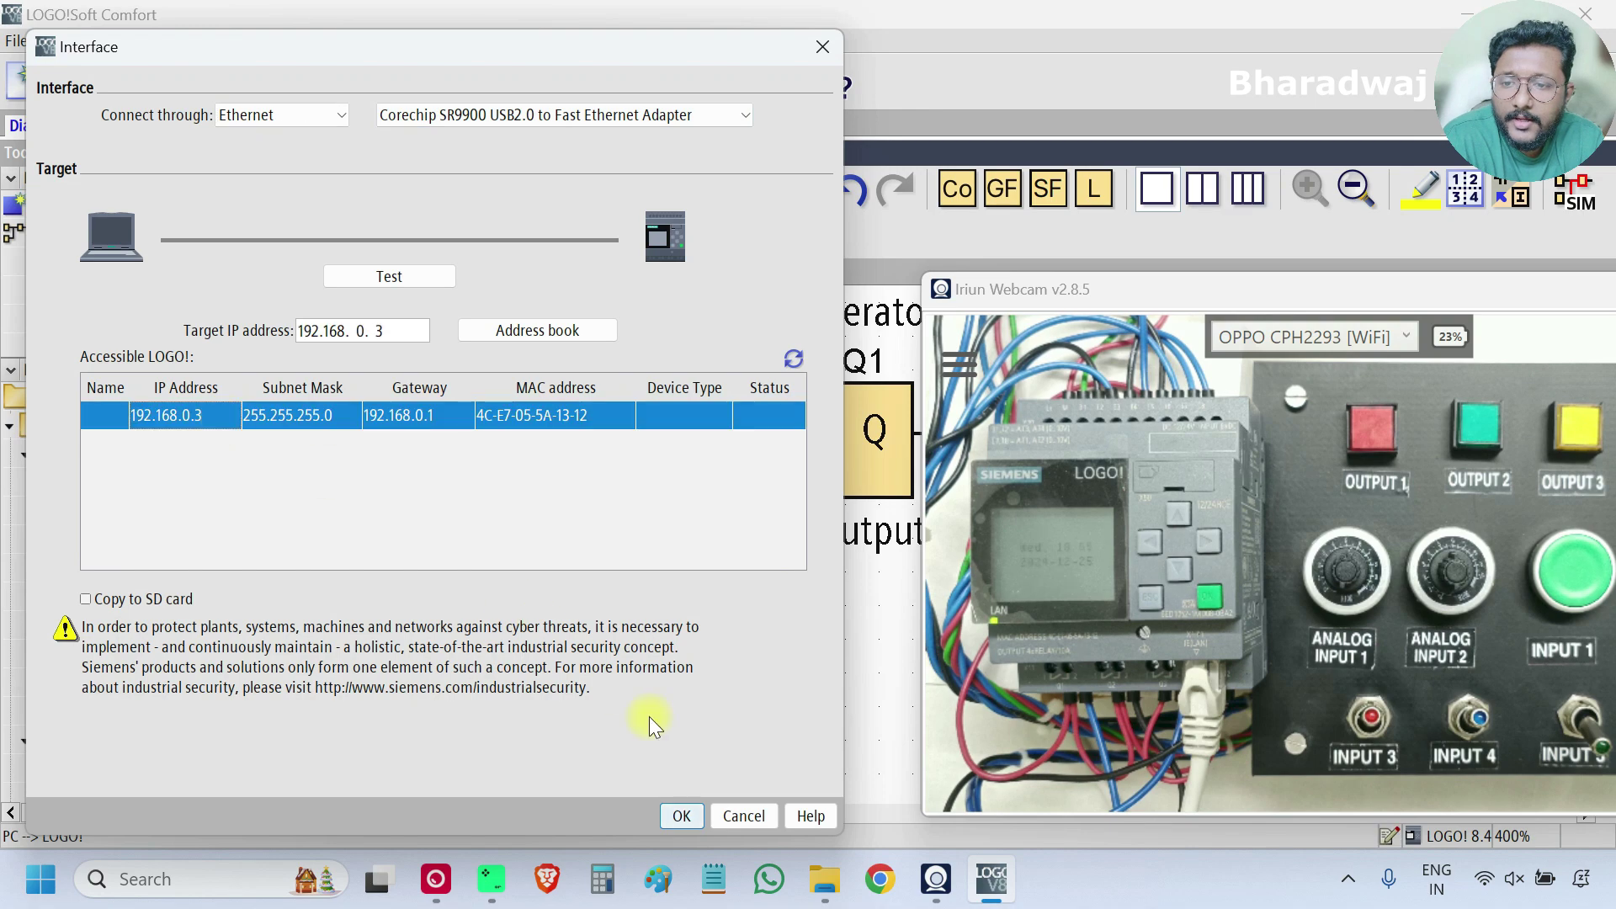
left_click(682, 817)
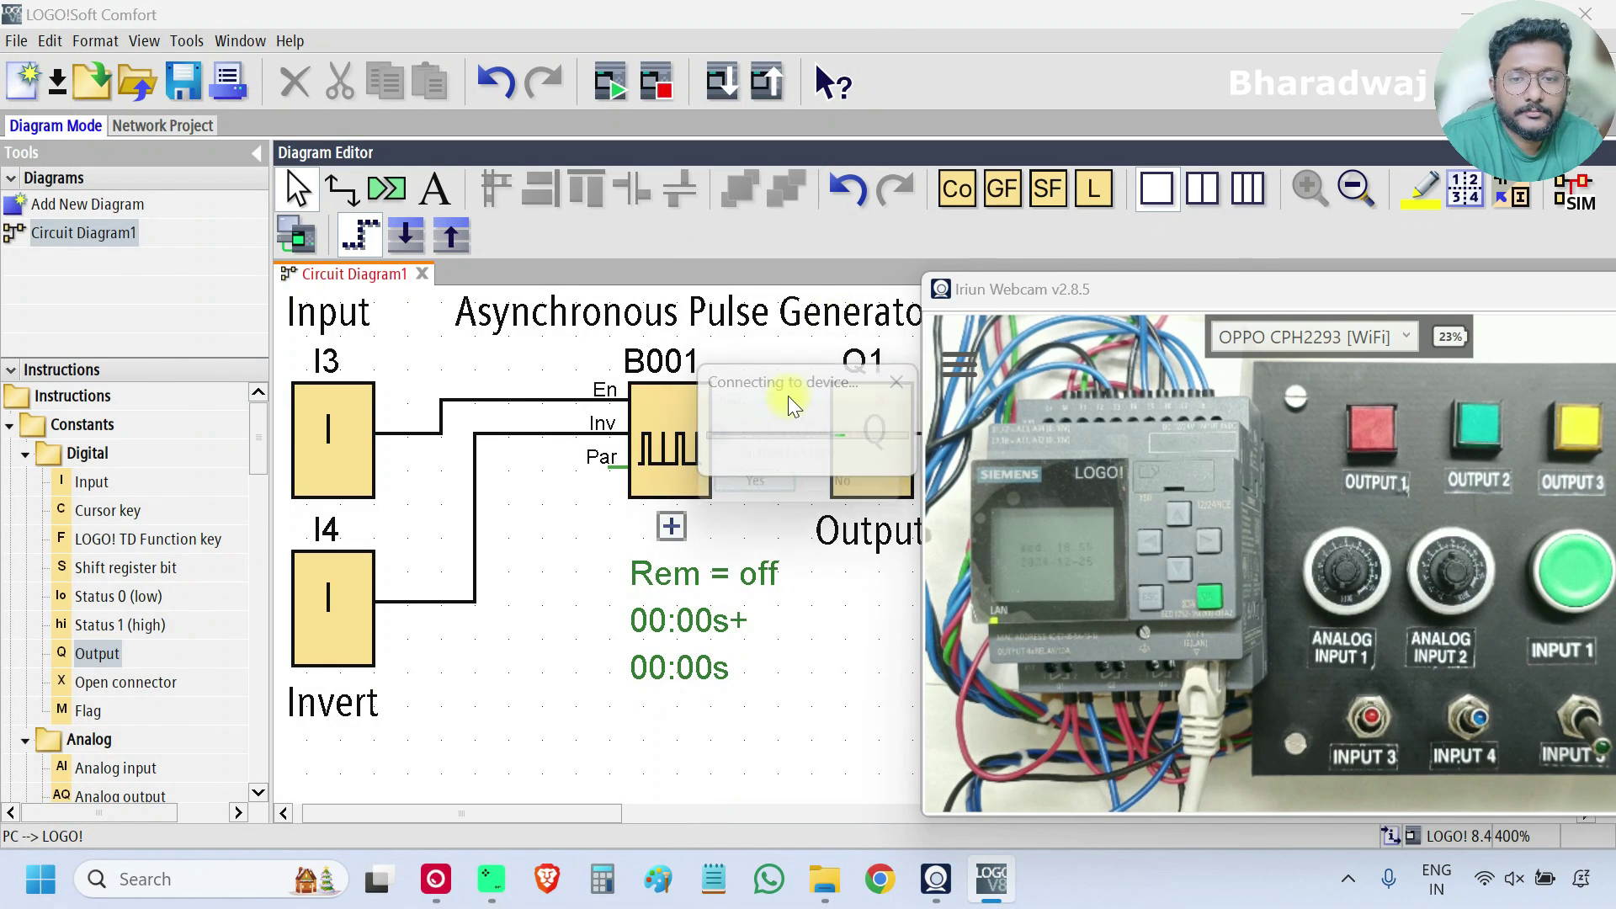
left_click(781, 490)
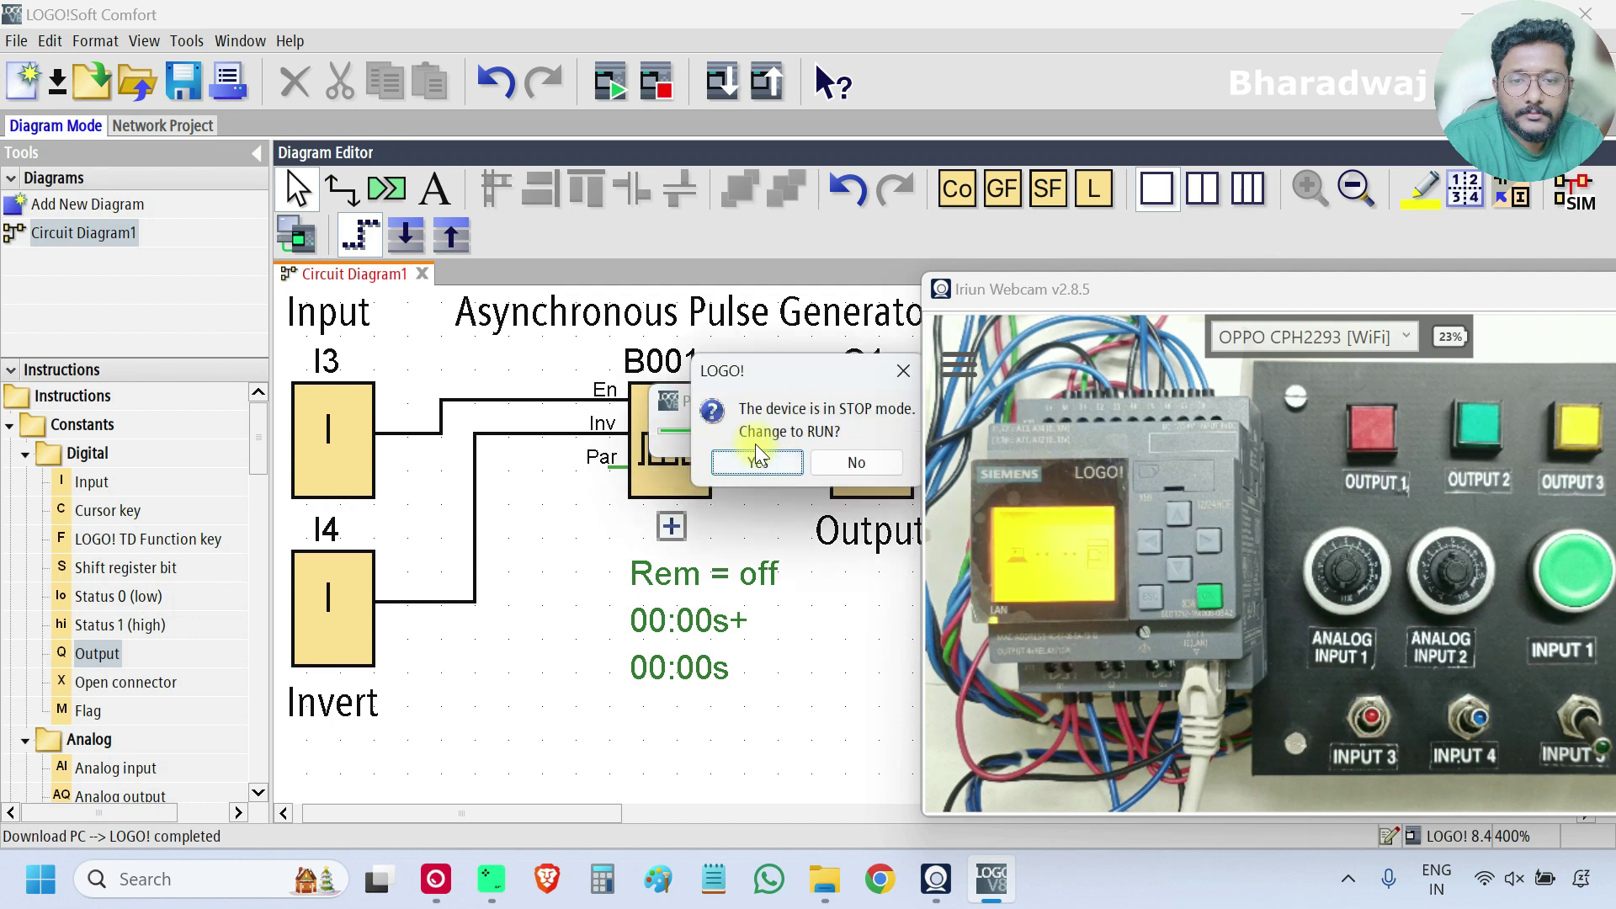
left_click(768, 456)
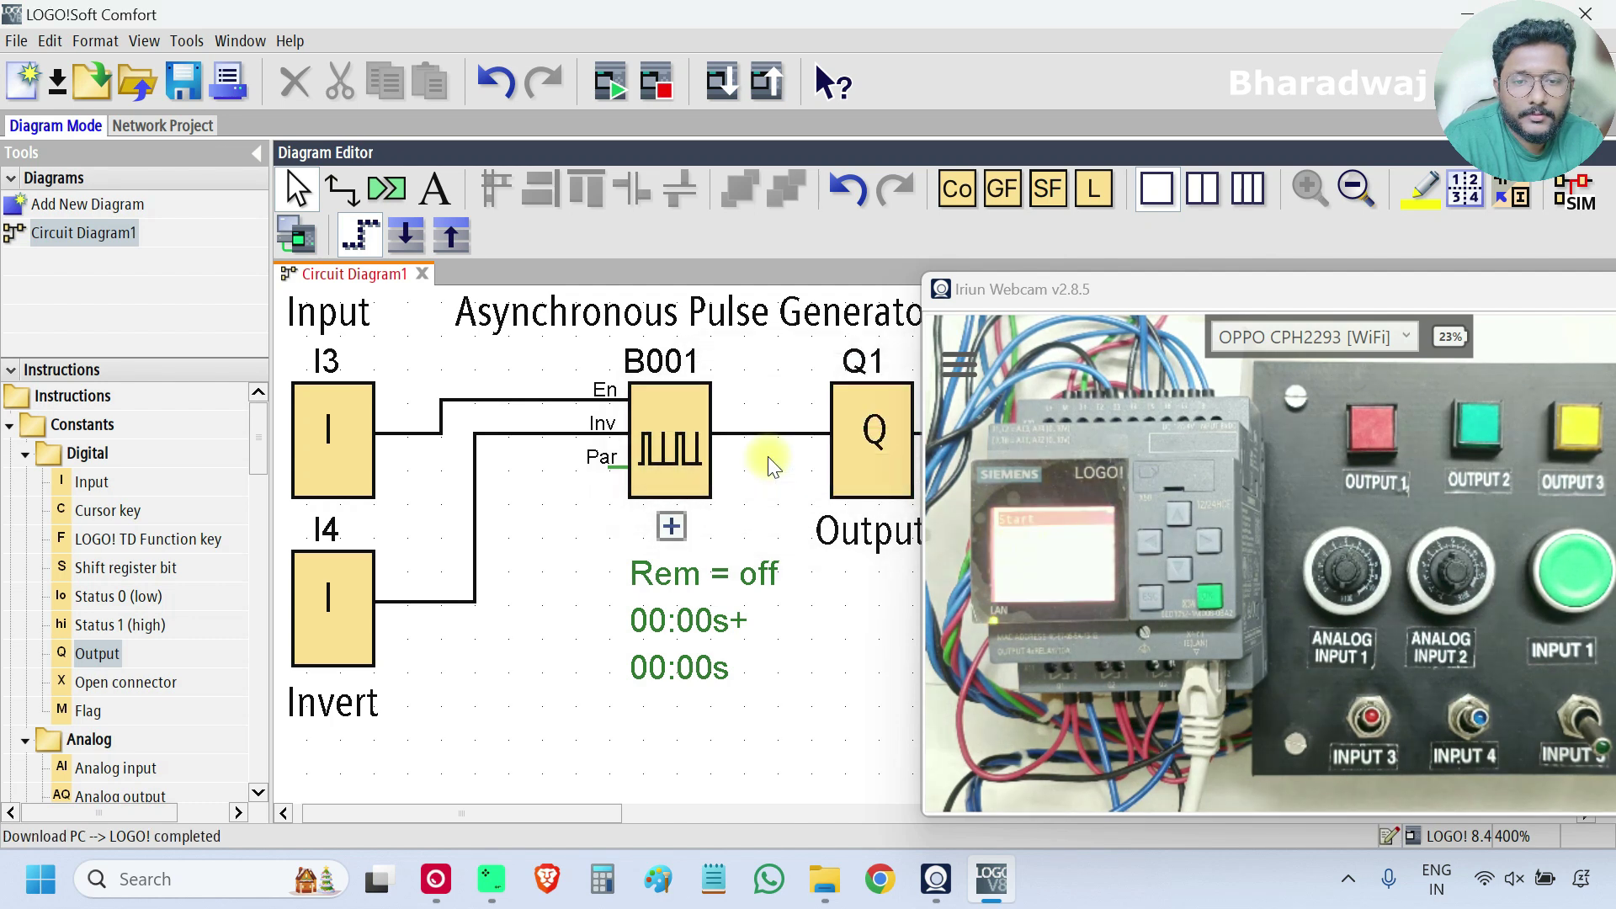
left_click_drag(1113, 286, 1185, 282)
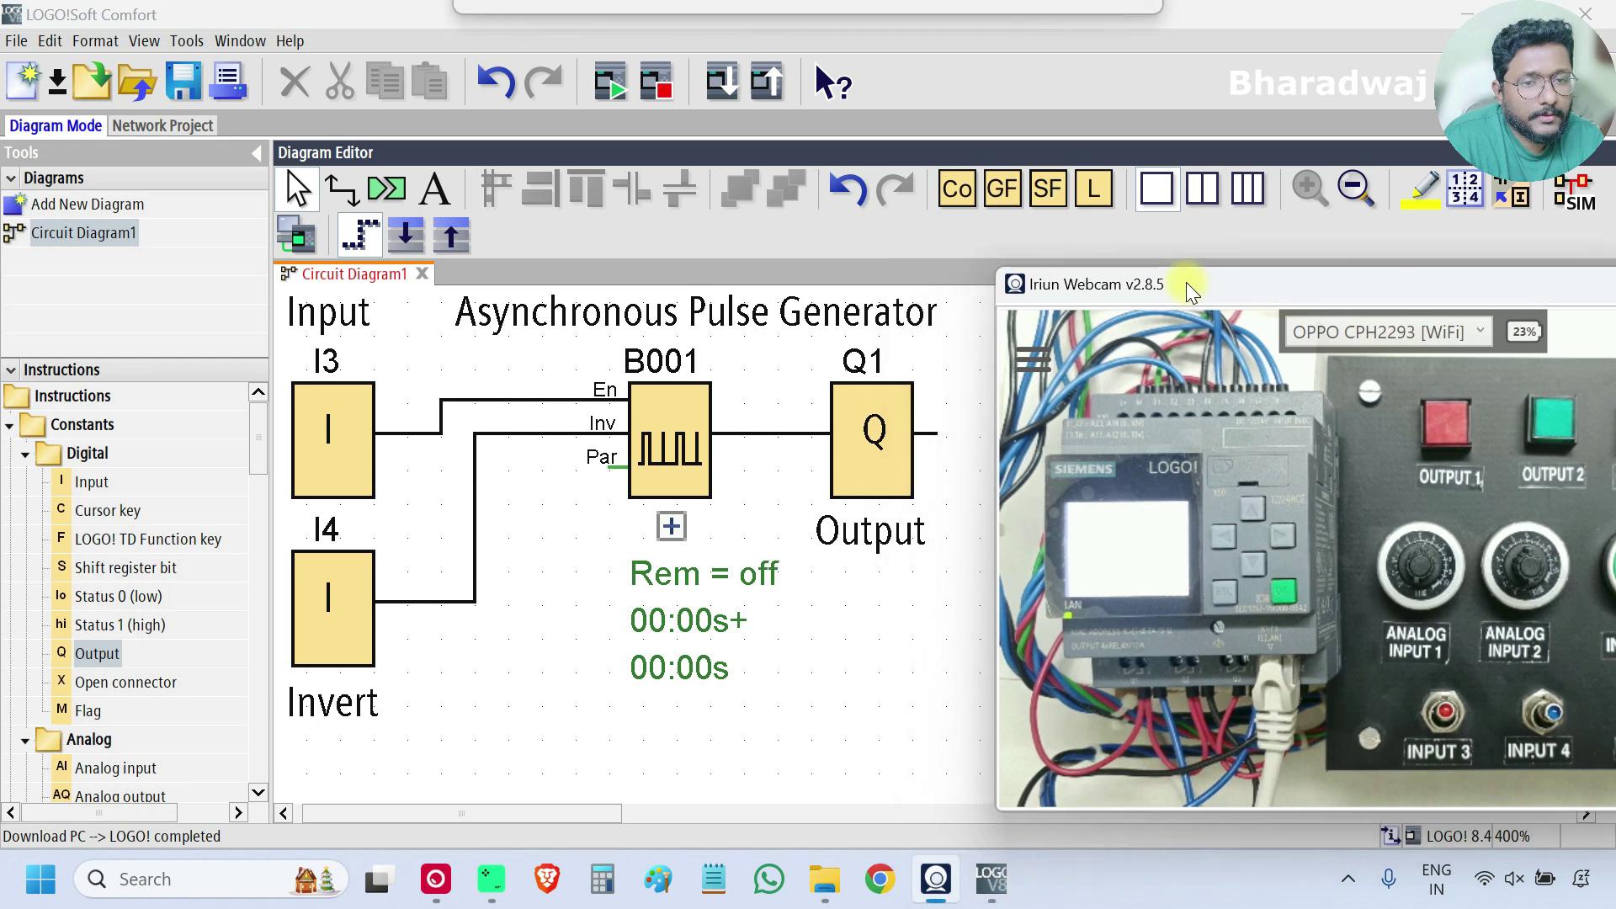
- Start Online Test with the LOGO! at 192.168.0.3
left_click(300, 233)
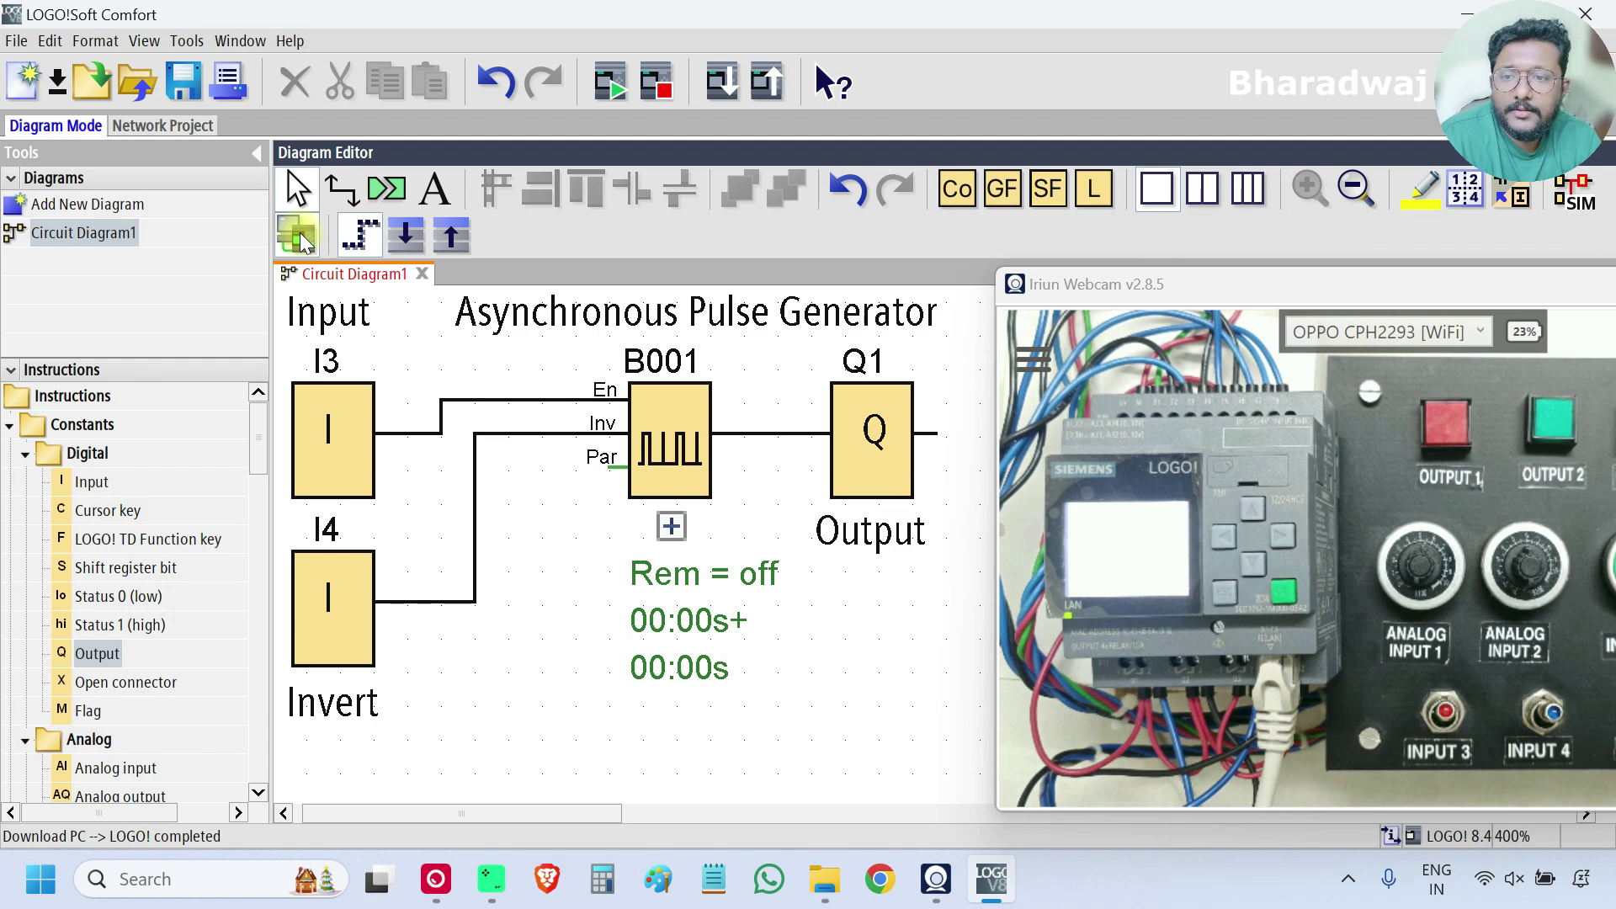
left_click(299, 233)
left_click(255, 414)
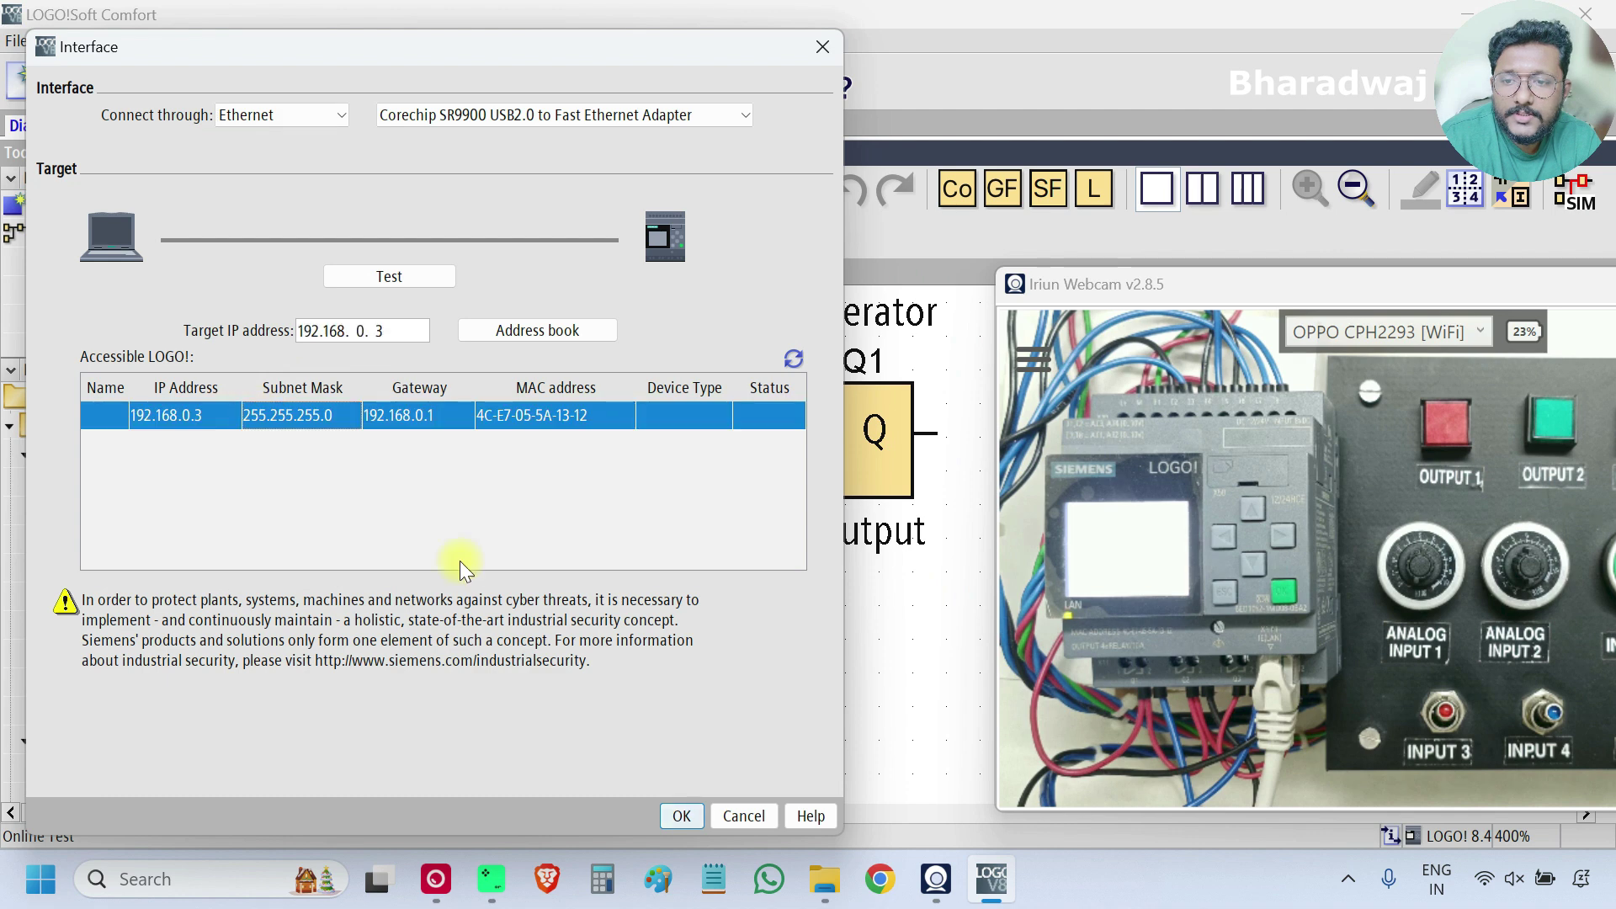
left_click(687, 813)
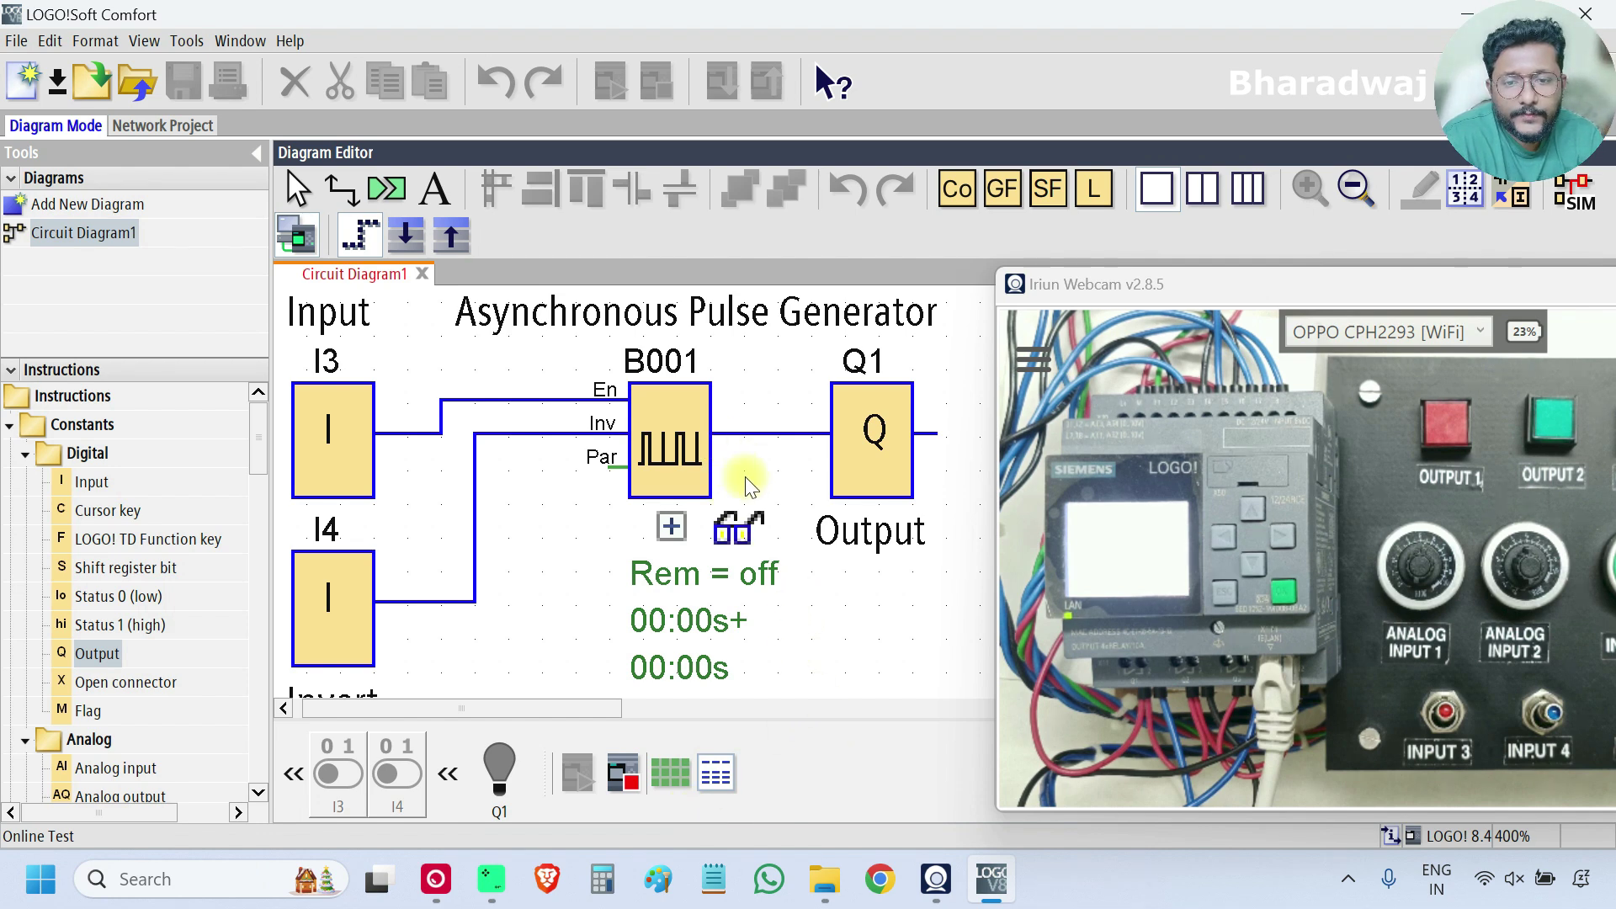
- Display B001's live time value on the diagram during the online test
left_click(674, 453)
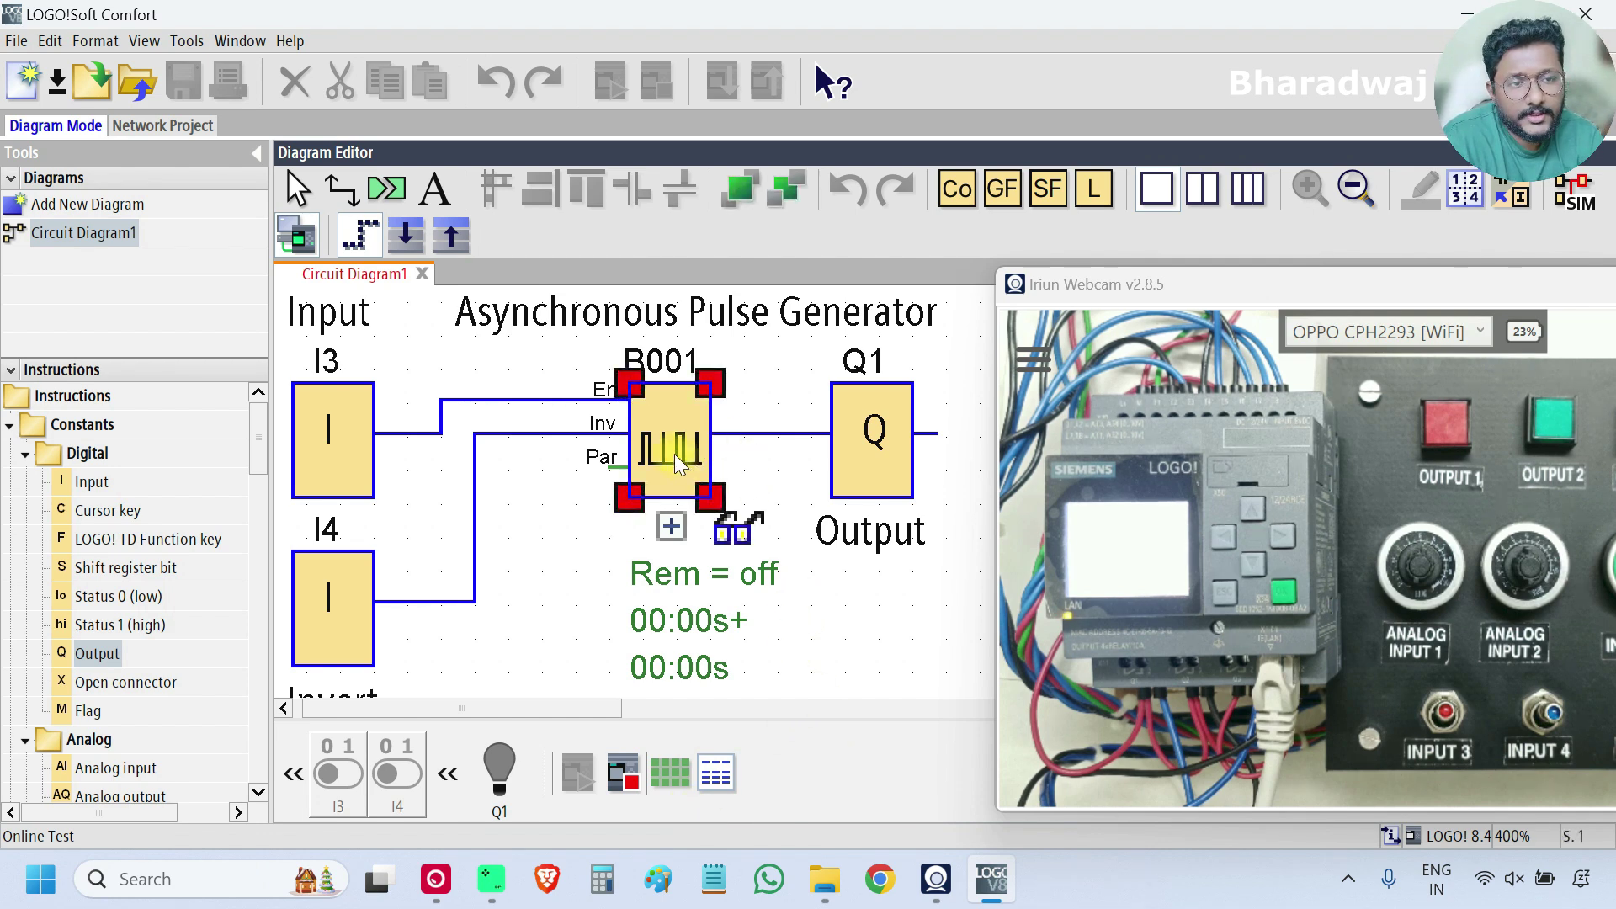
left_click(728, 465)
left_click(724, 529)
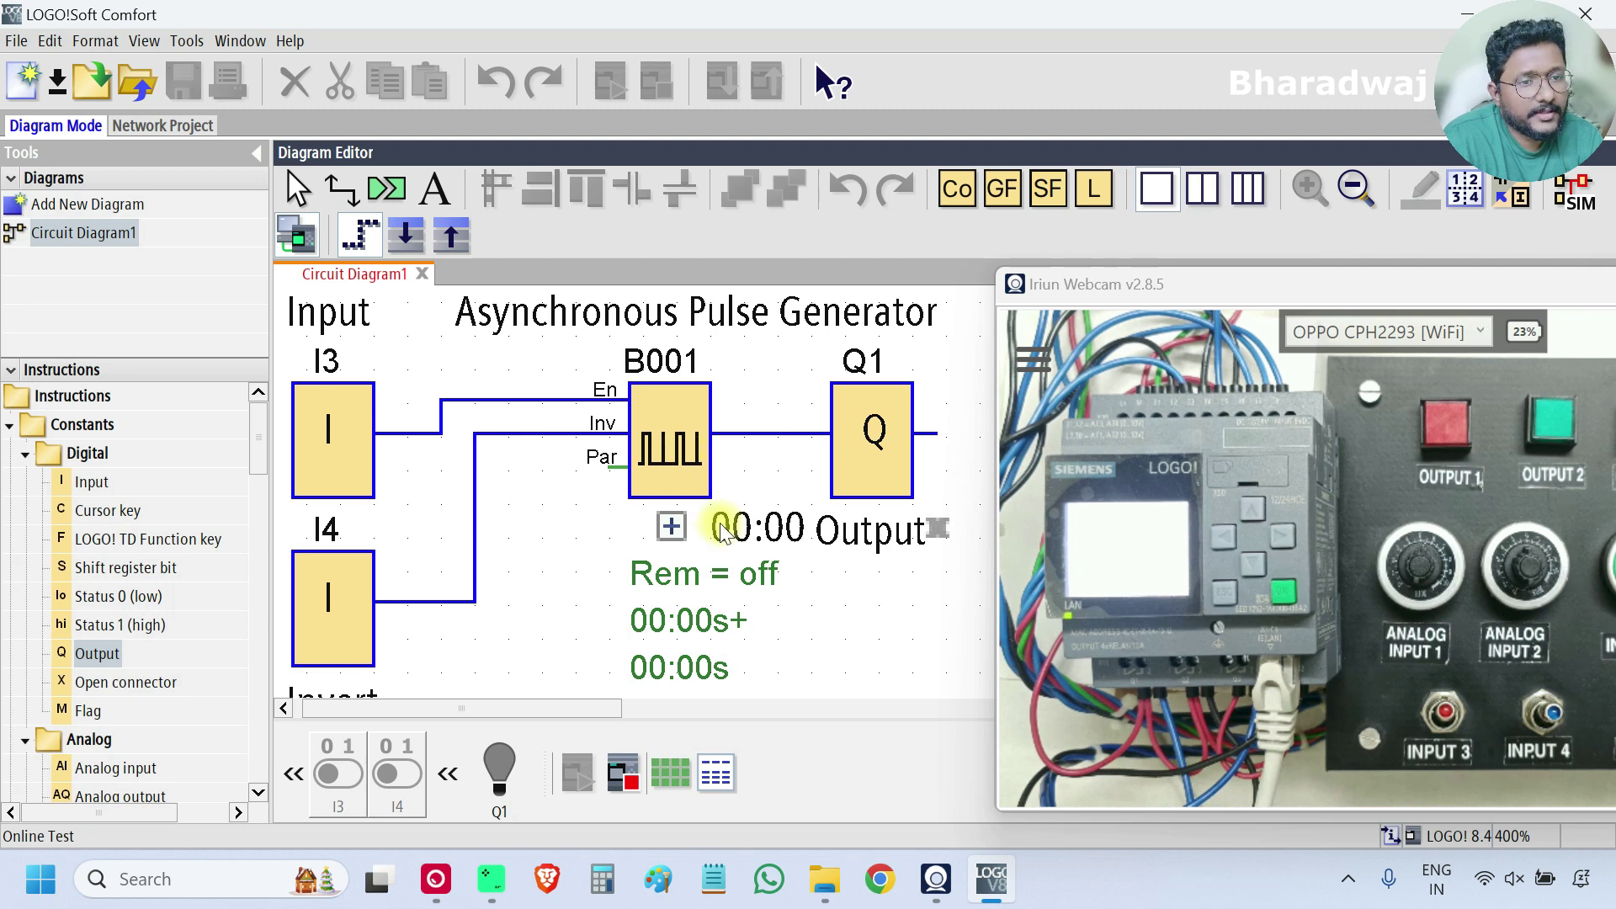
left_click_drag(1120, 280, 1139, 259)
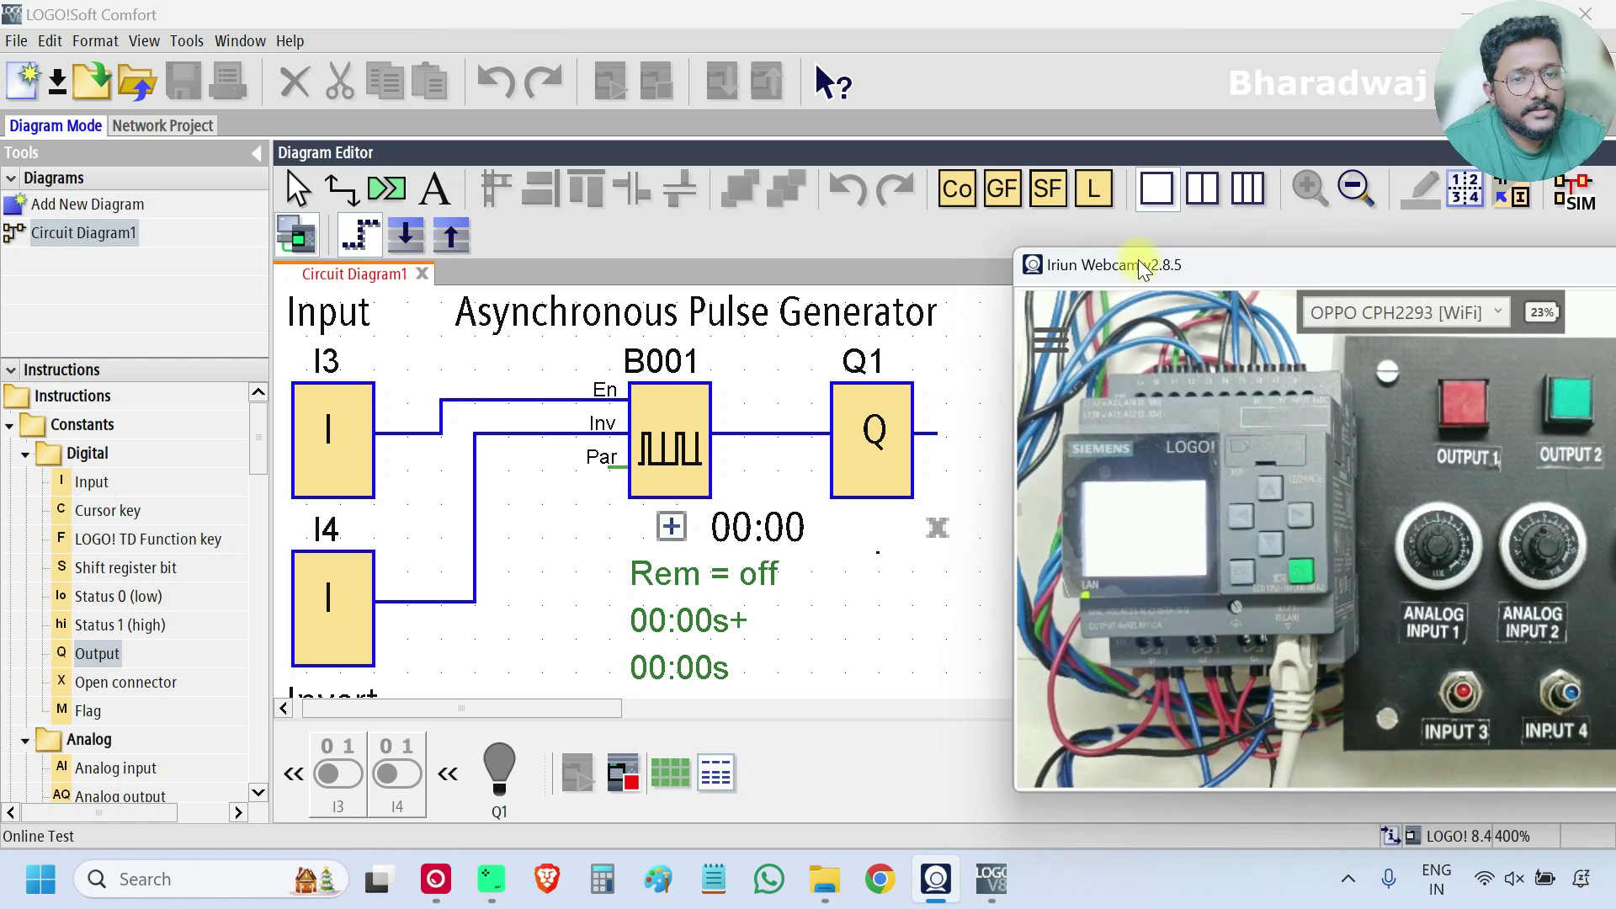
right_click(685, 414)
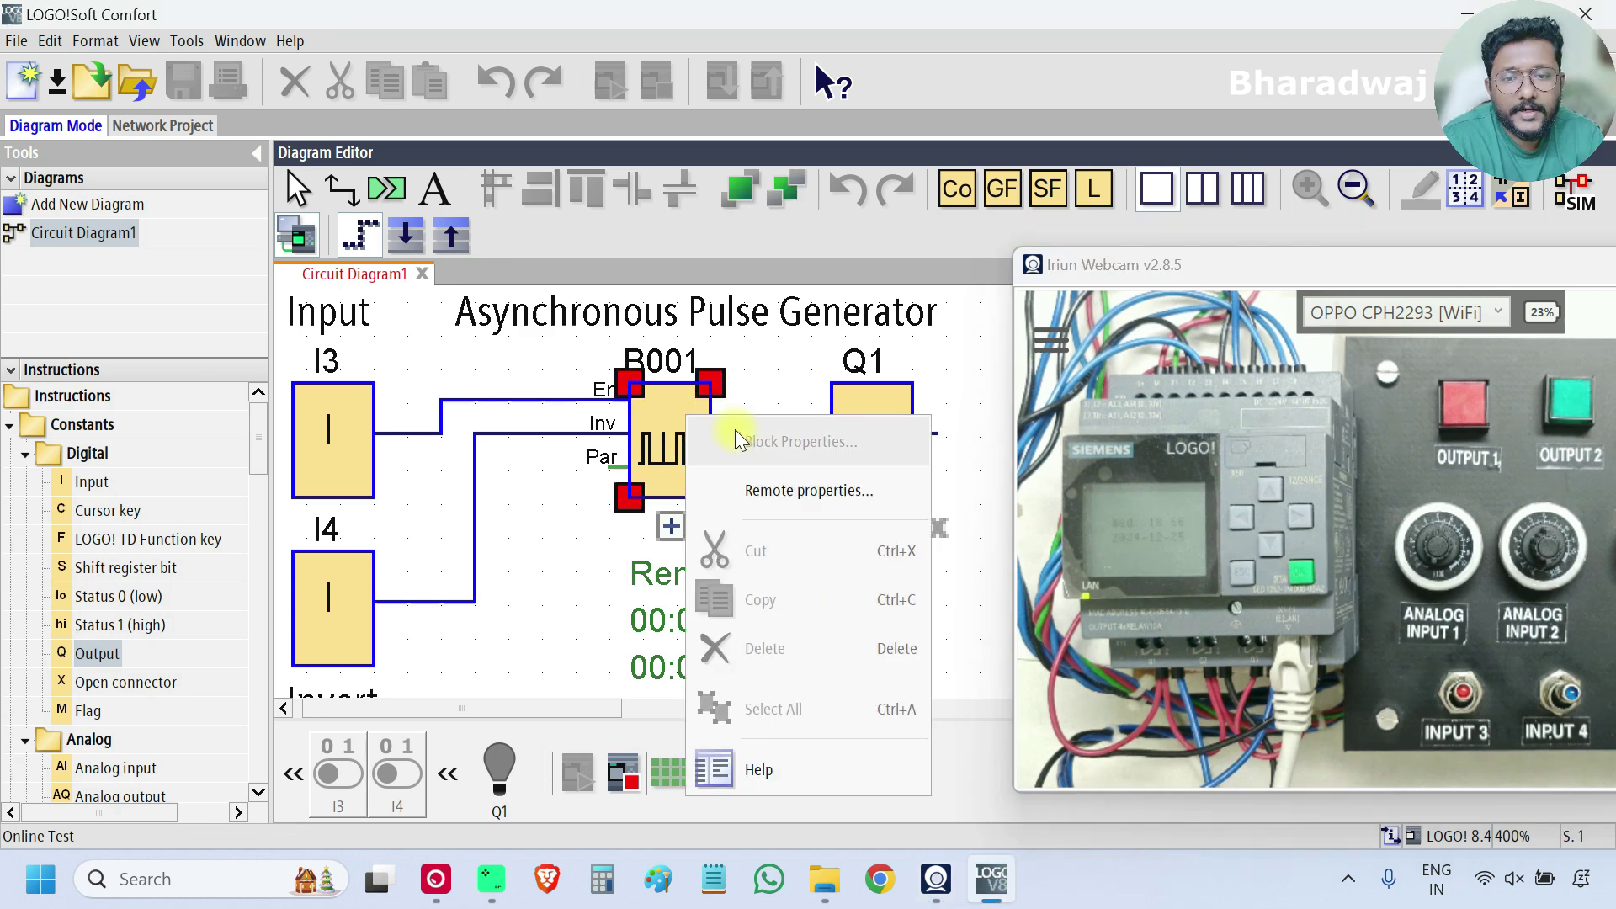
- Set B001's Pulse Width to 4 with Minutes (m:s) as the time base
left_click(794, 485)
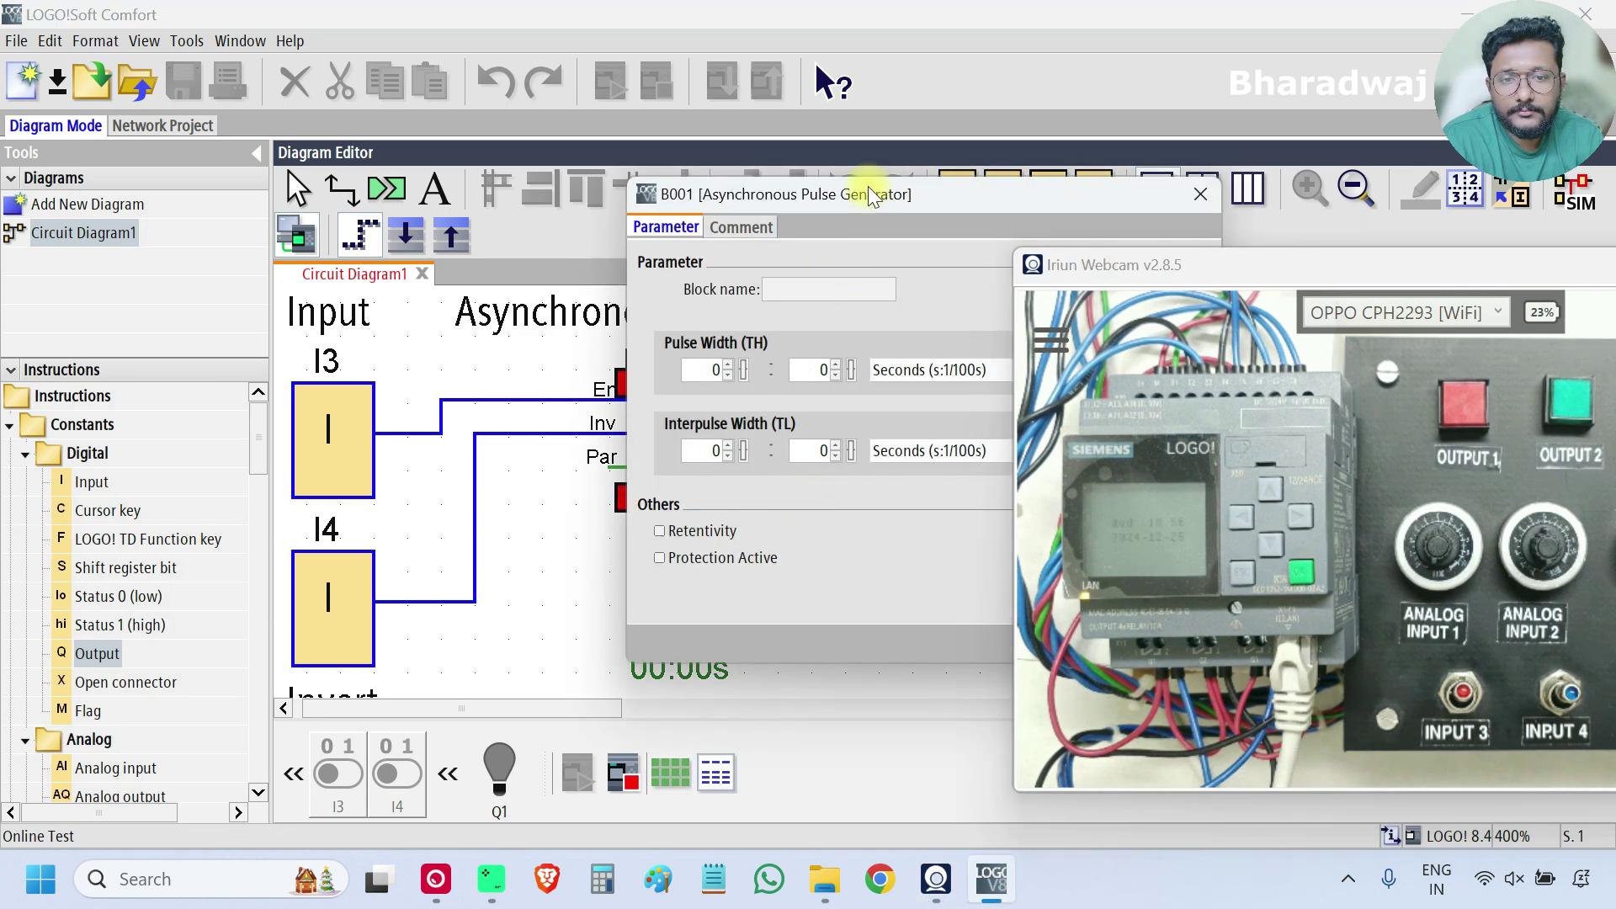
left_click_drag(869, 189, 584, 211)
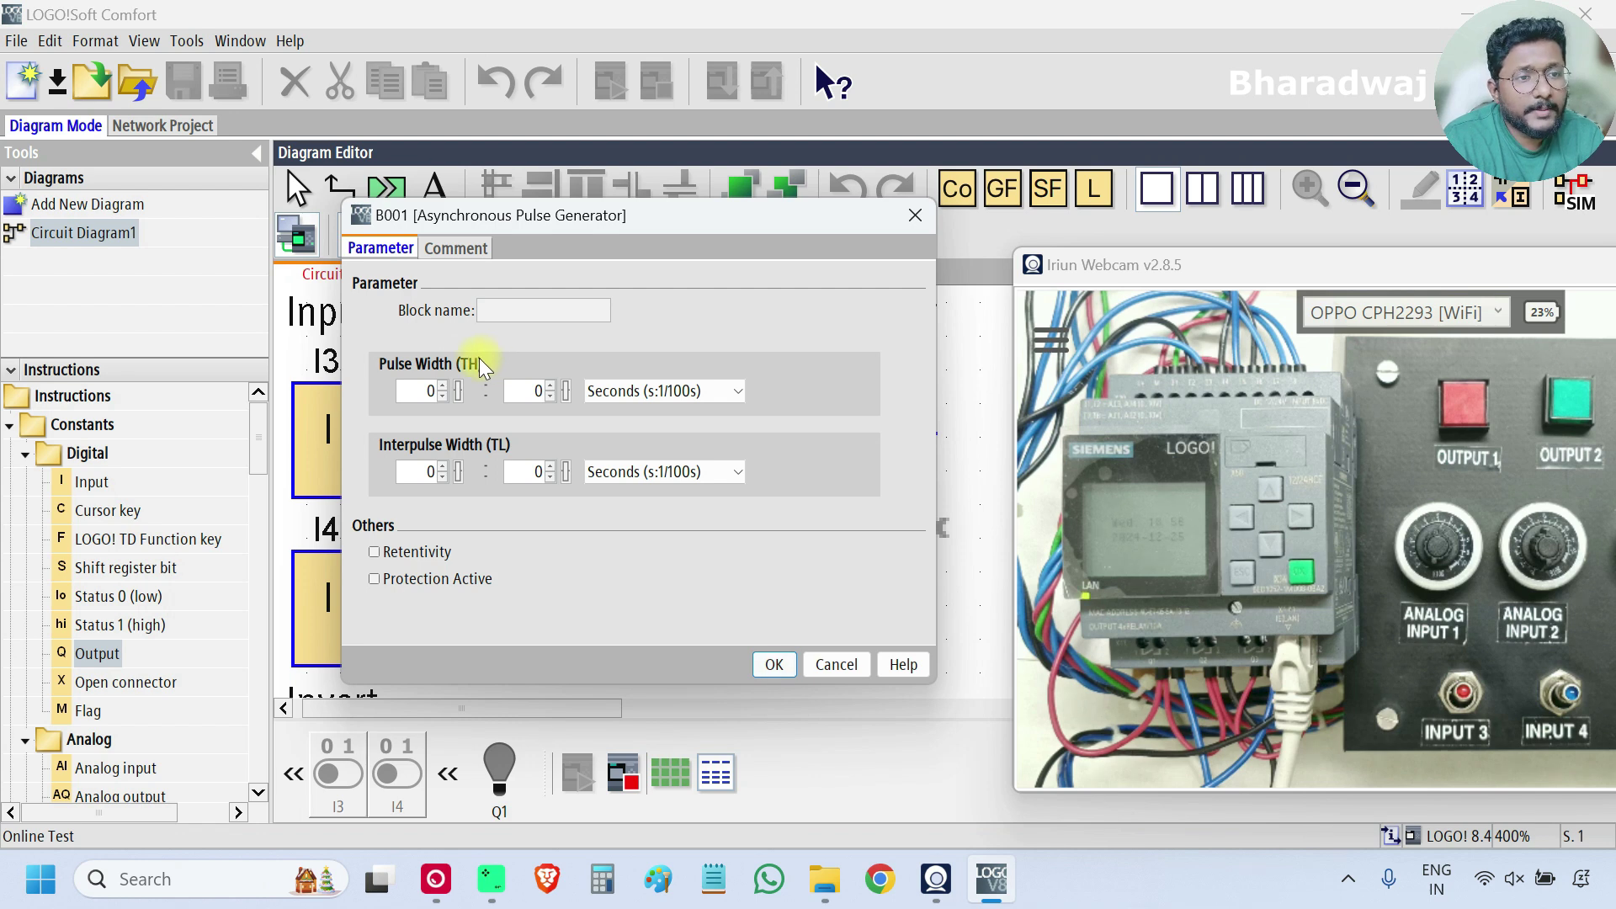
double_click(524, 399)
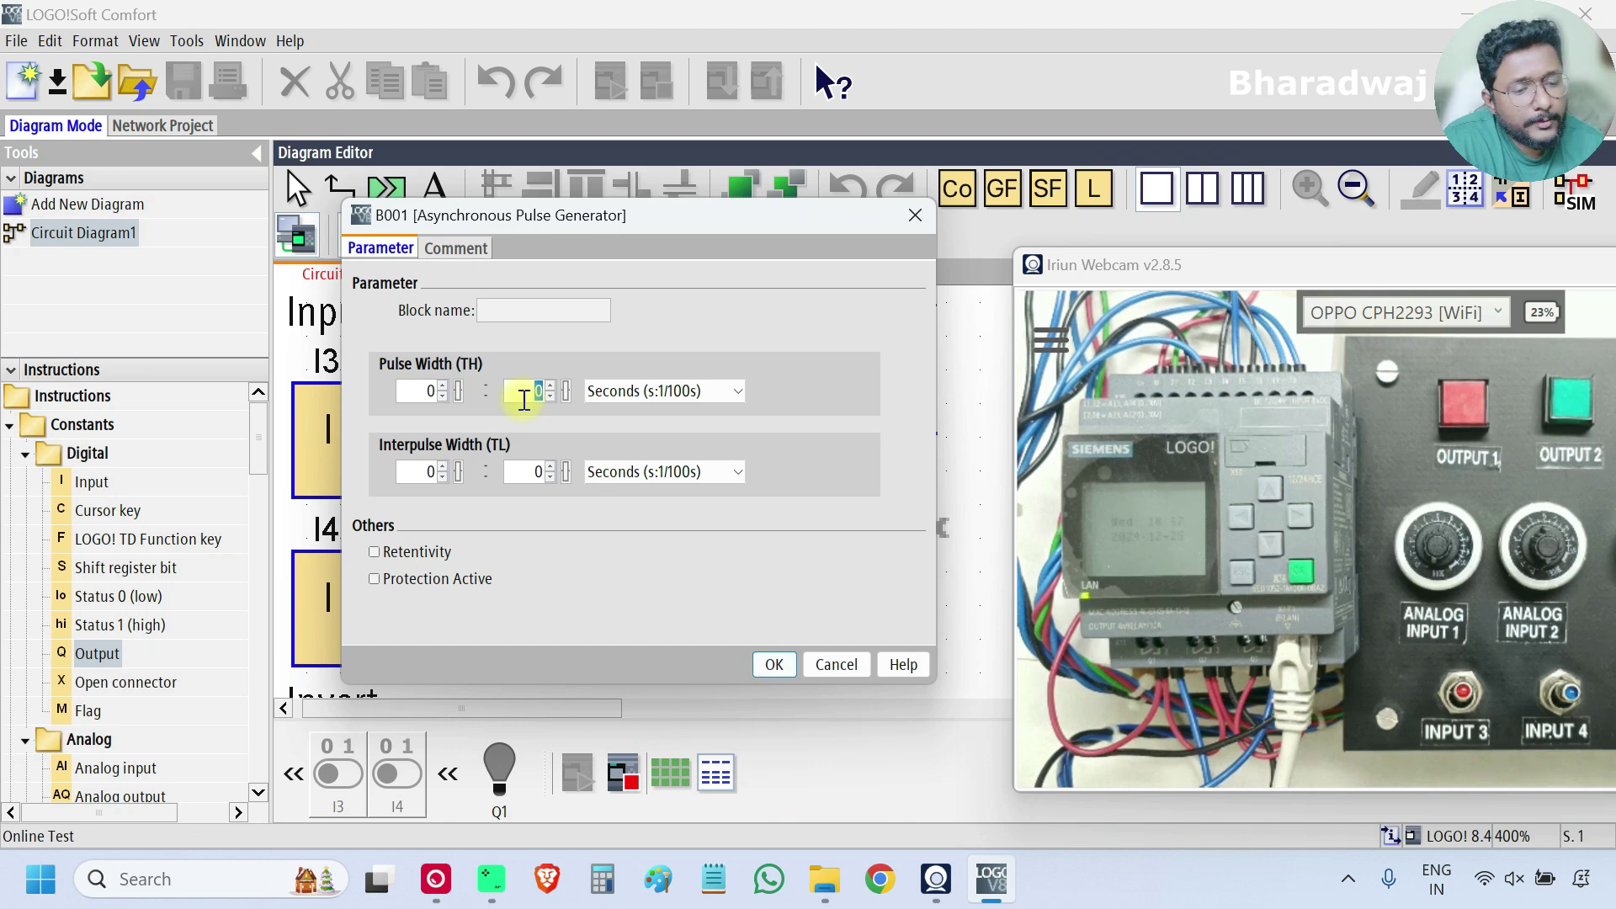
type("4")
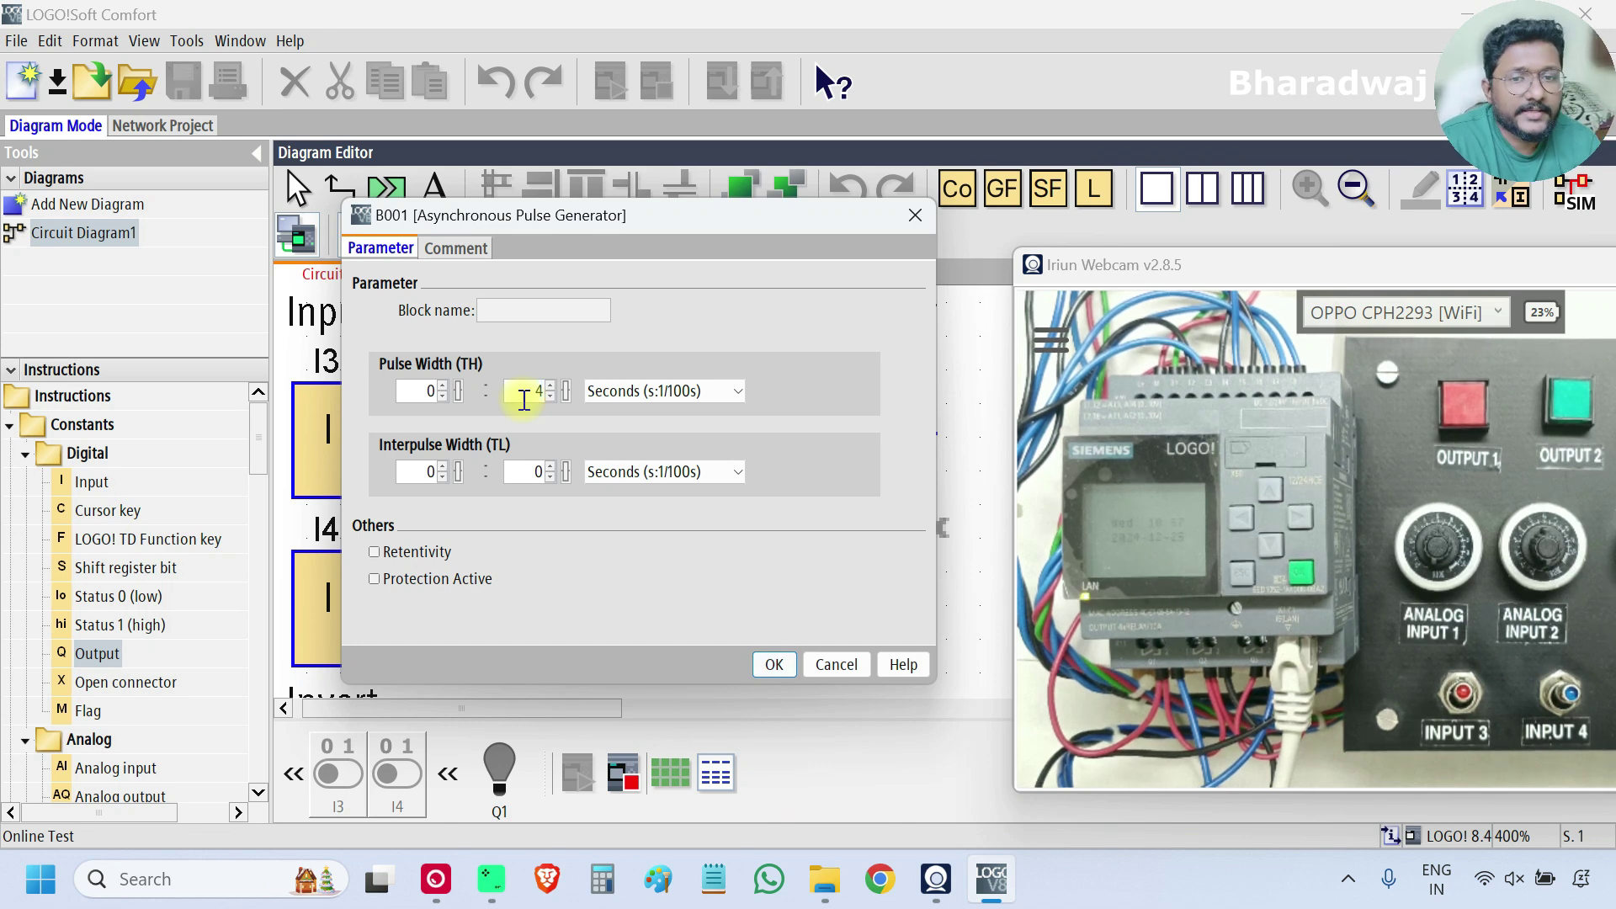
left_click(599, 394)
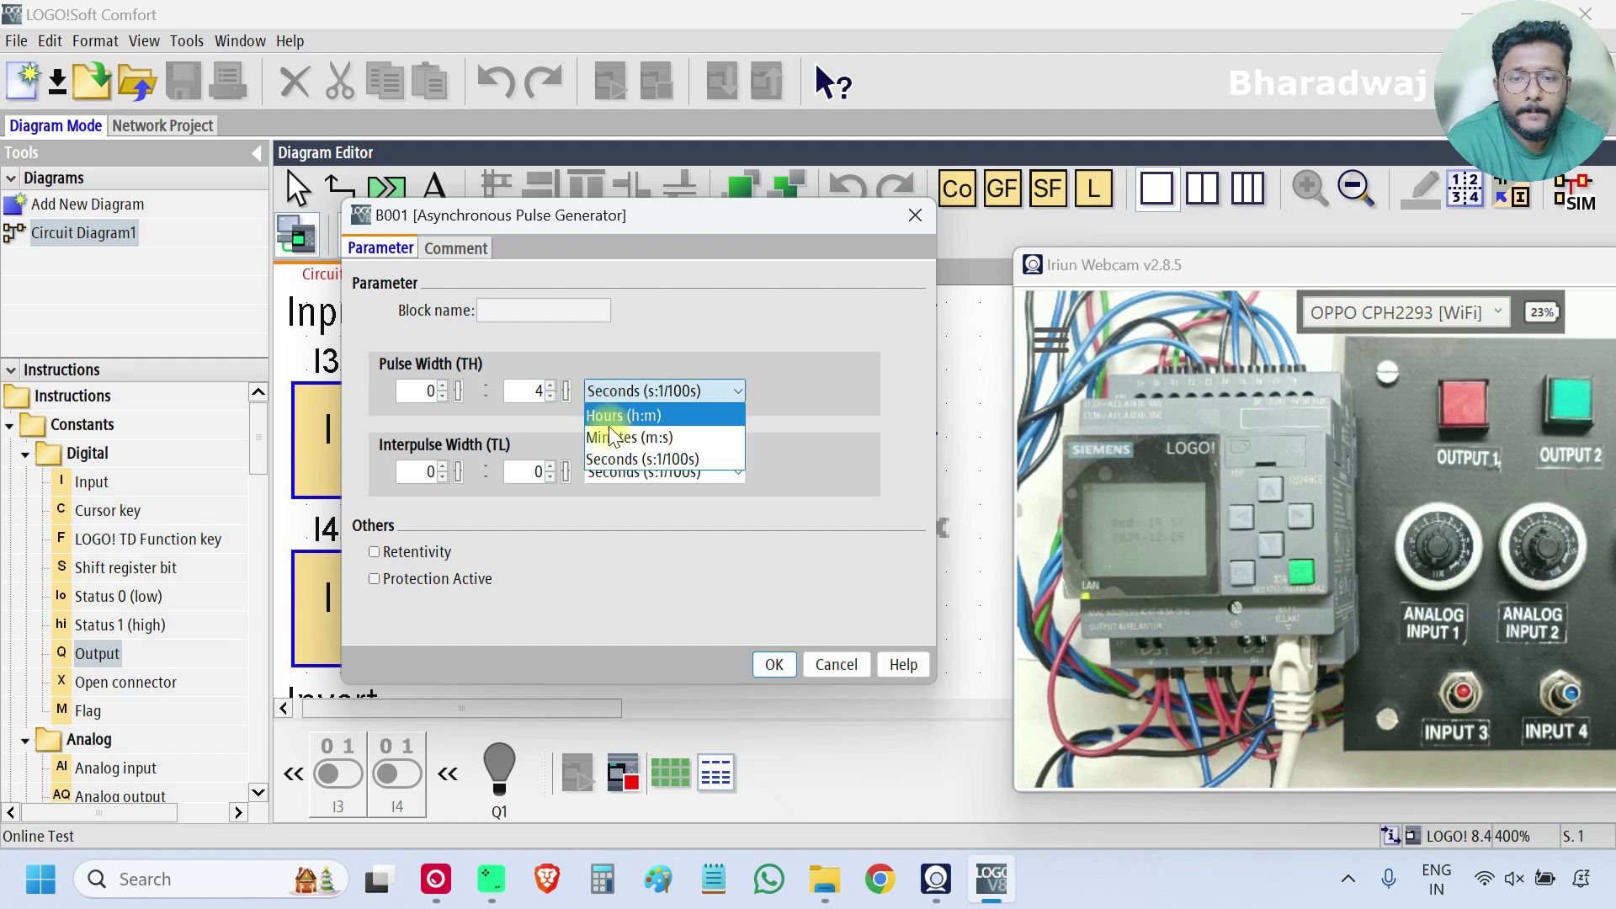
left_click(613, 434)
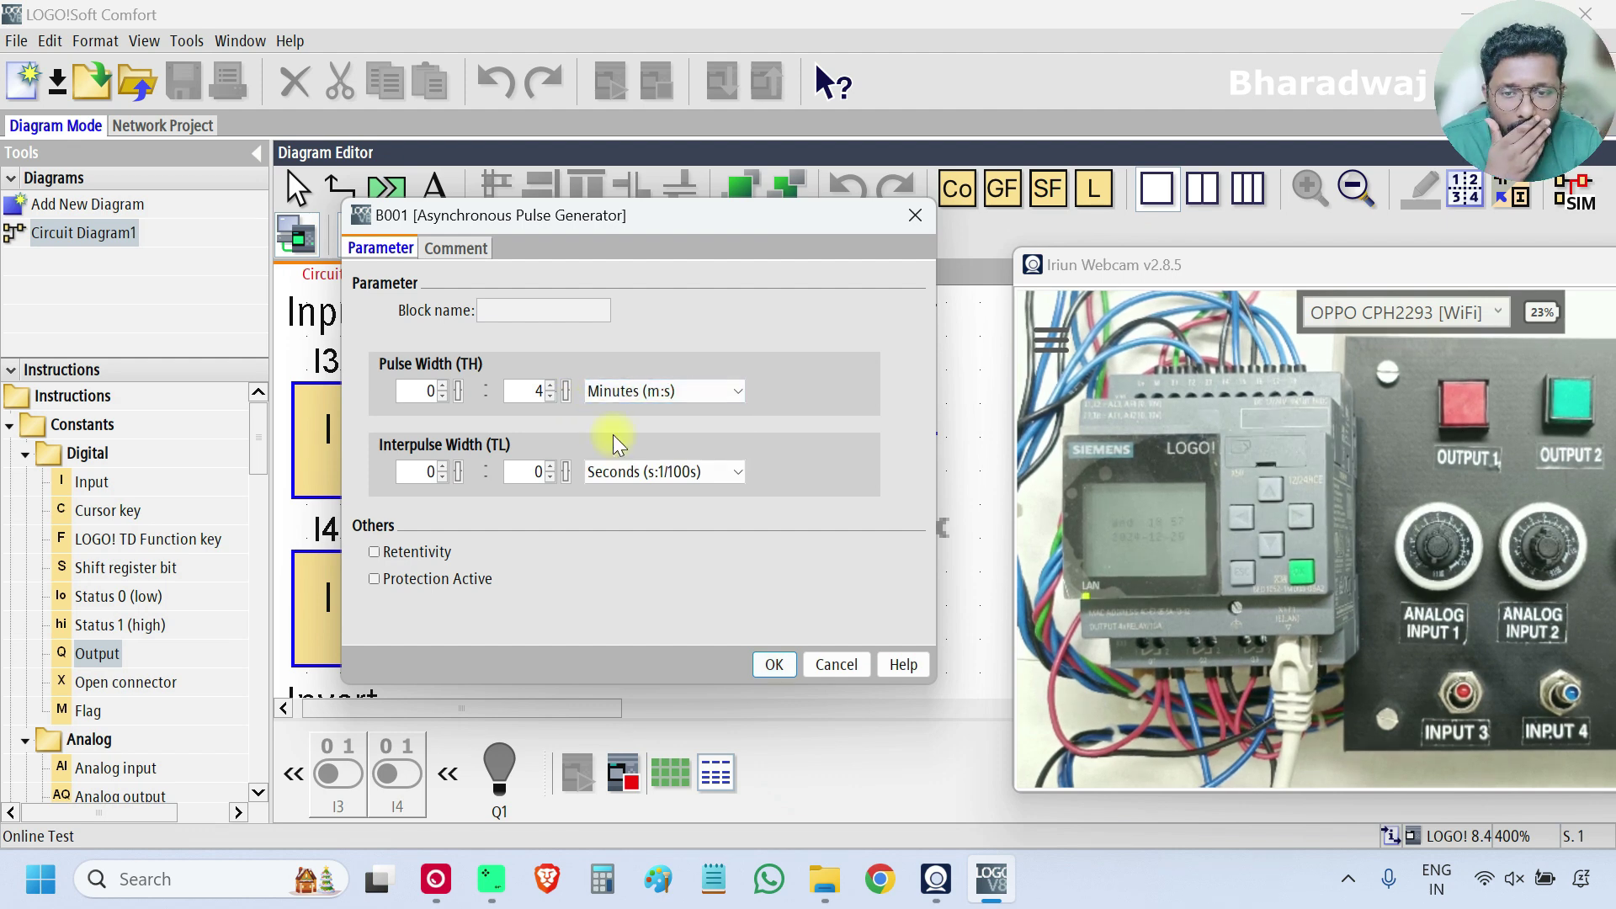
- Set the Interpulse Width to 8 minutes and apply the new timings
left_click(646, 472)
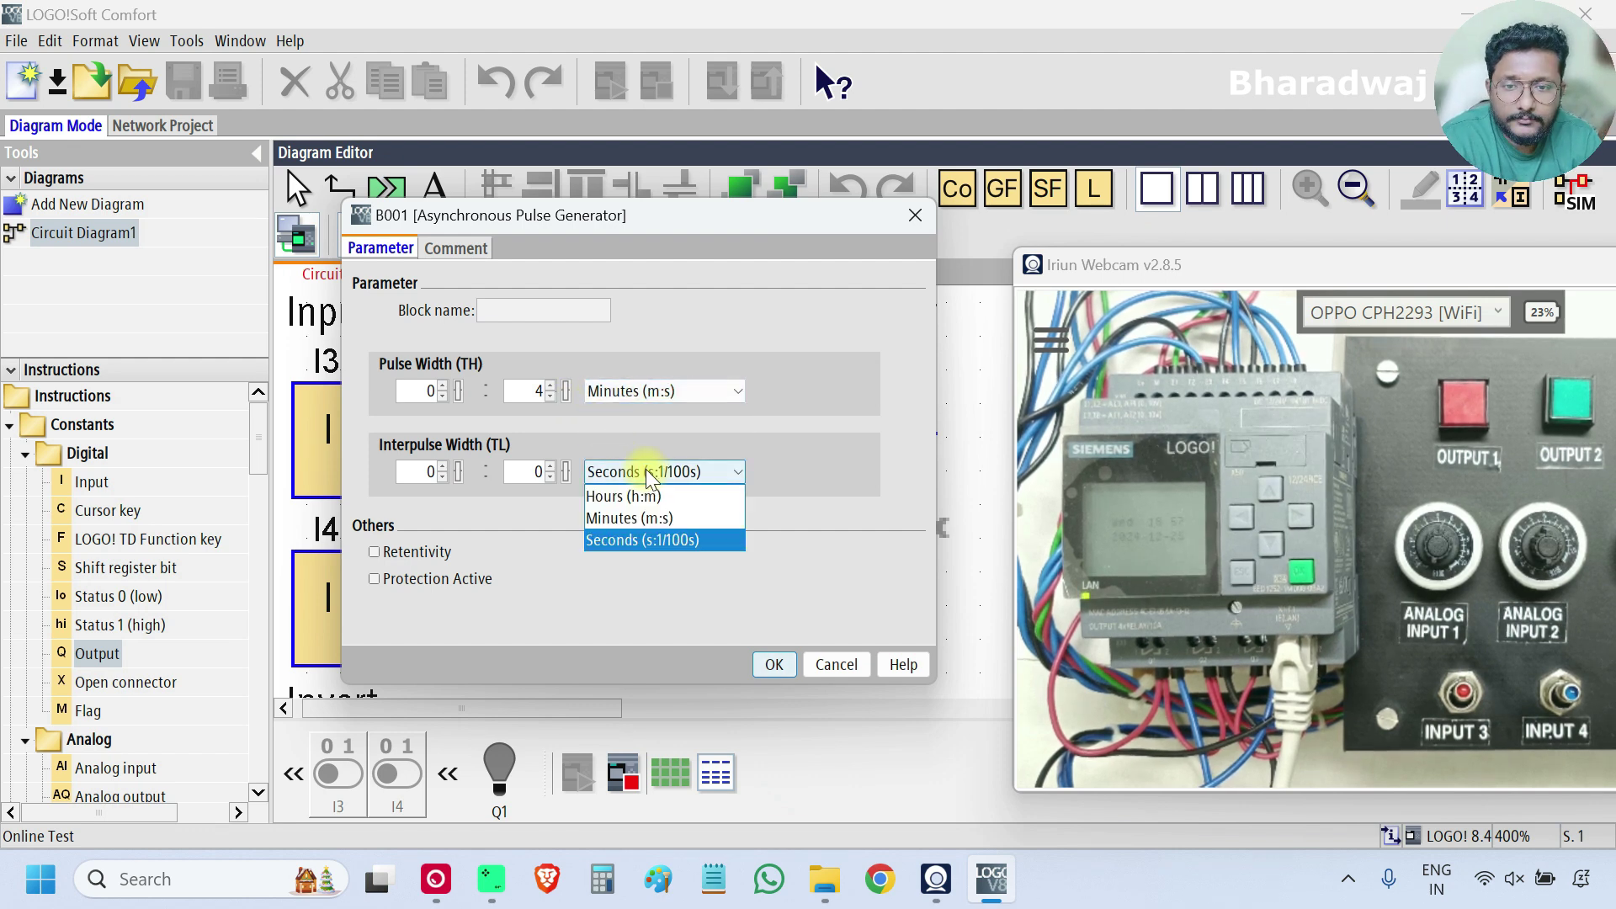
left_click(634, 513)
left_click(516, 464)
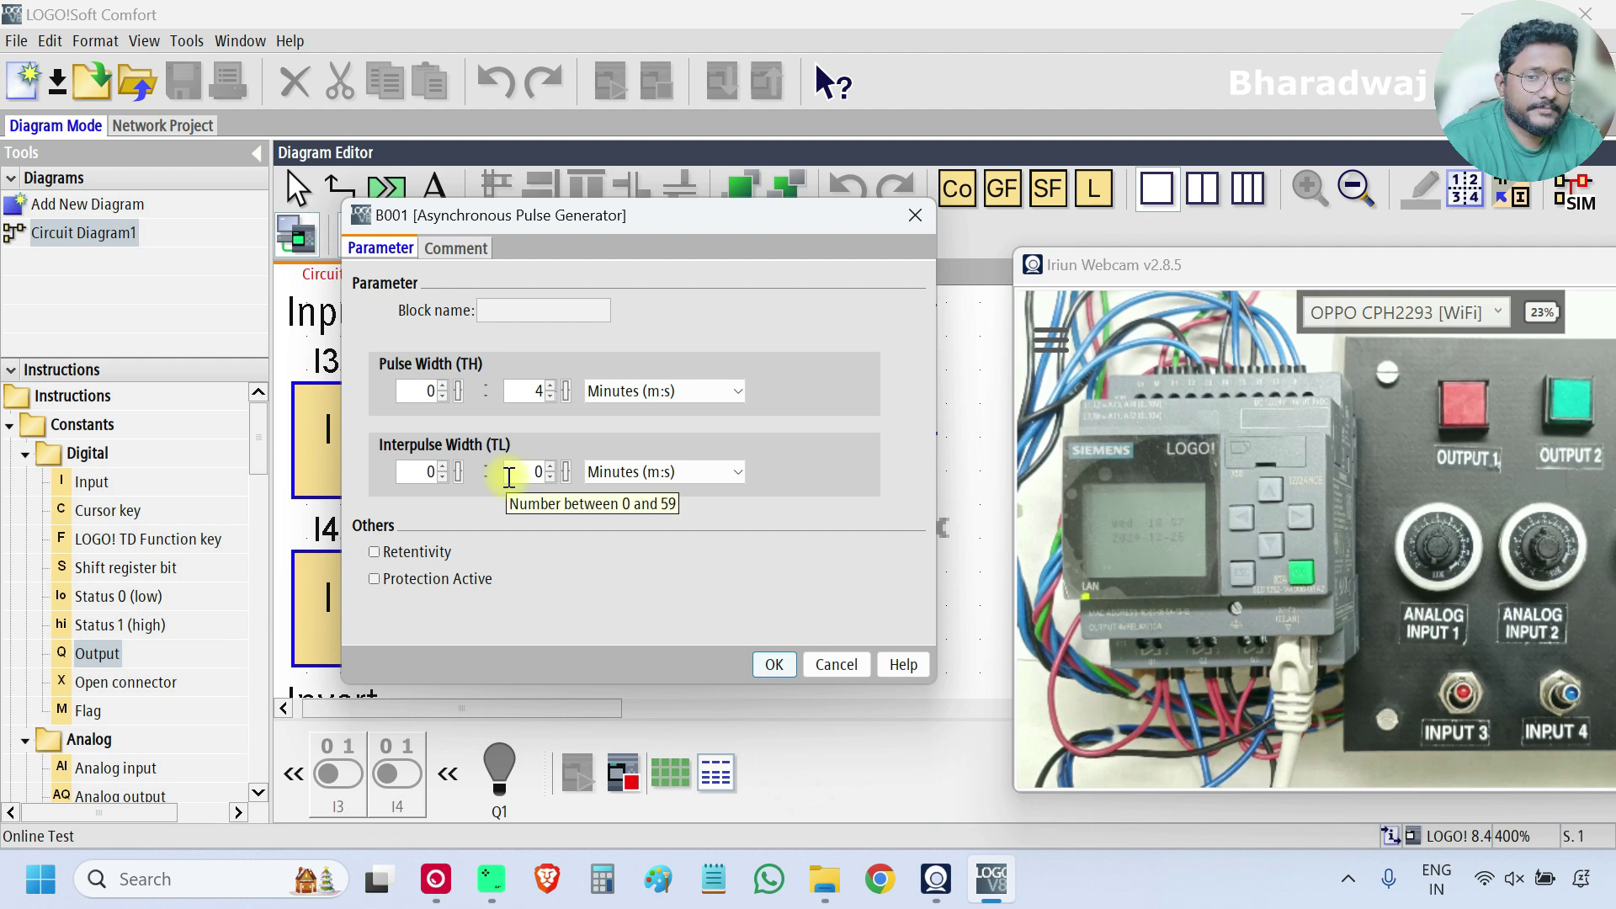
double_click(513, 478)
type("8")
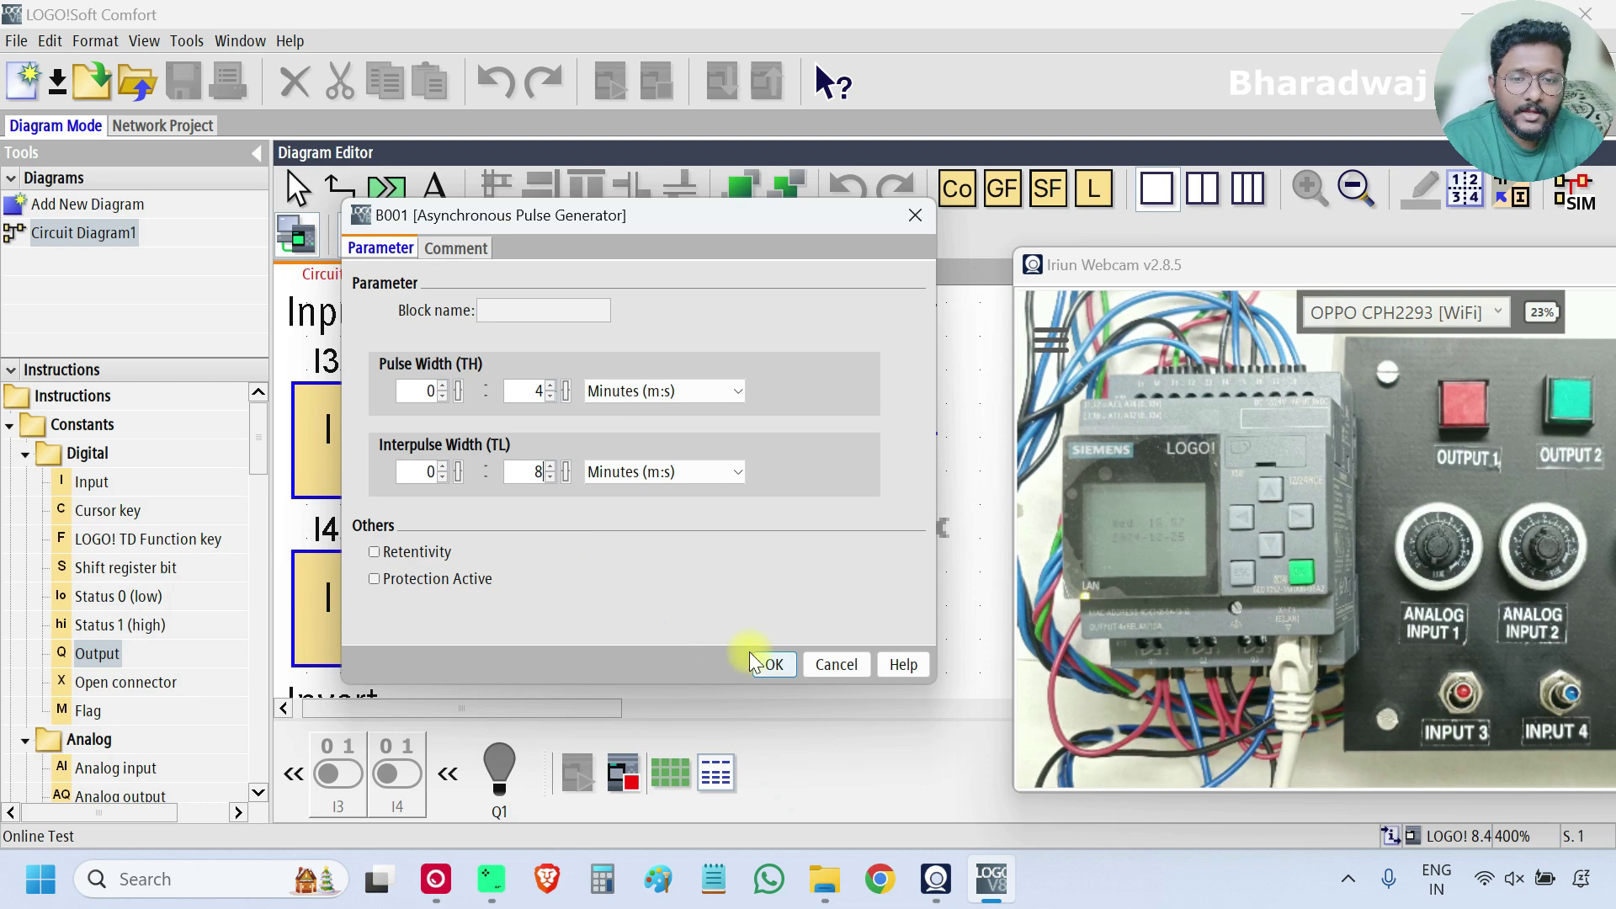
left_click(774, 665)
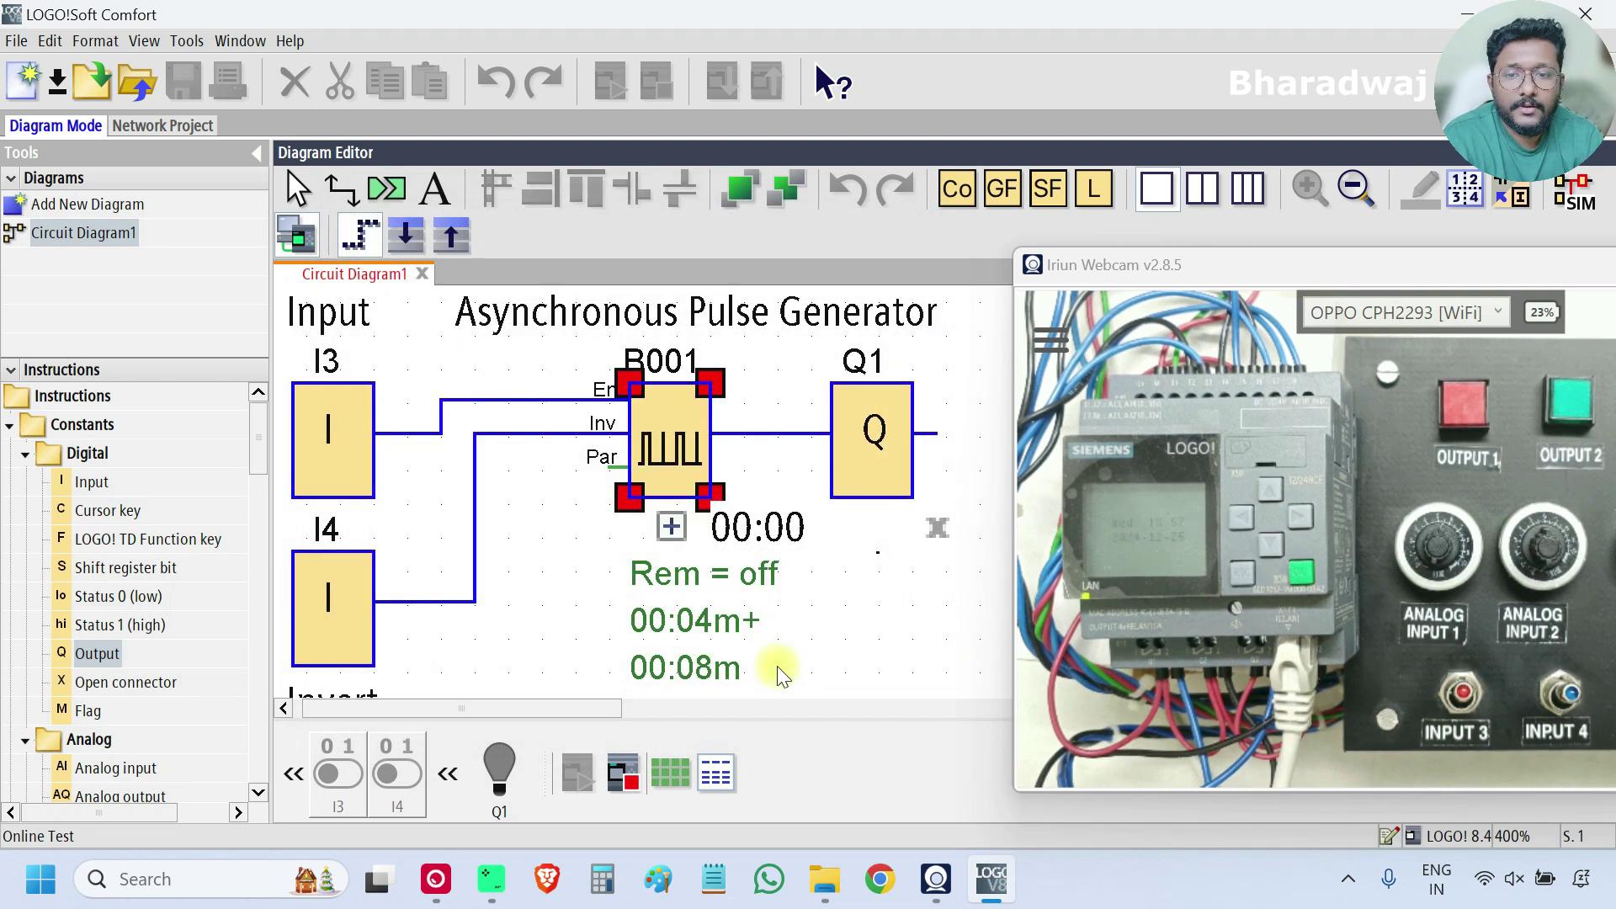